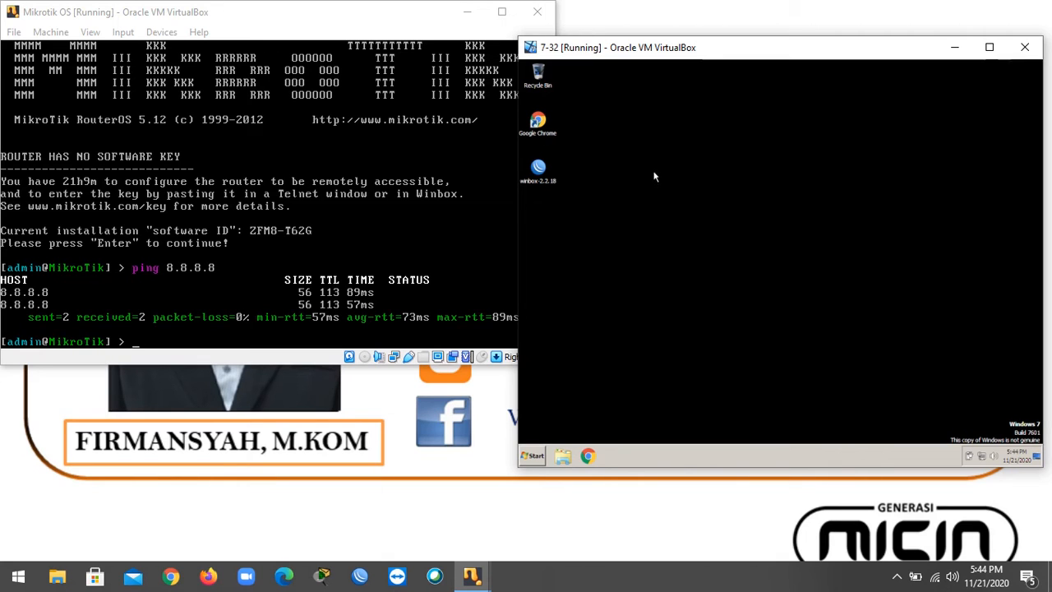
Maximize the 7-32 virtual machine window and open Google Chrome on its desktop
{"action": "left_click", "coordinate": [991, 48]}
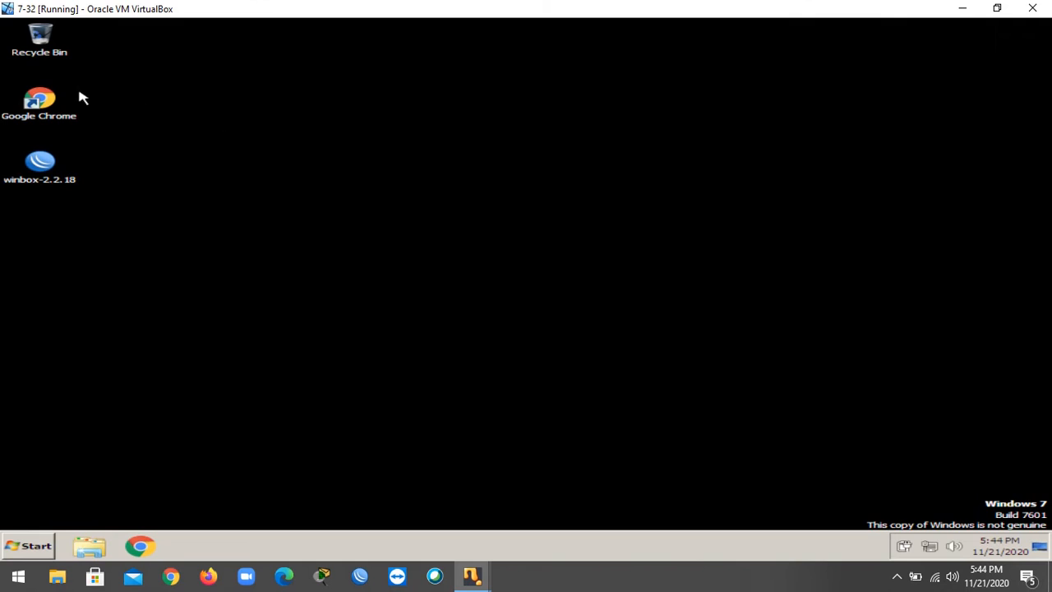
{"action": "double_click", "coordinate": [55, 104]}
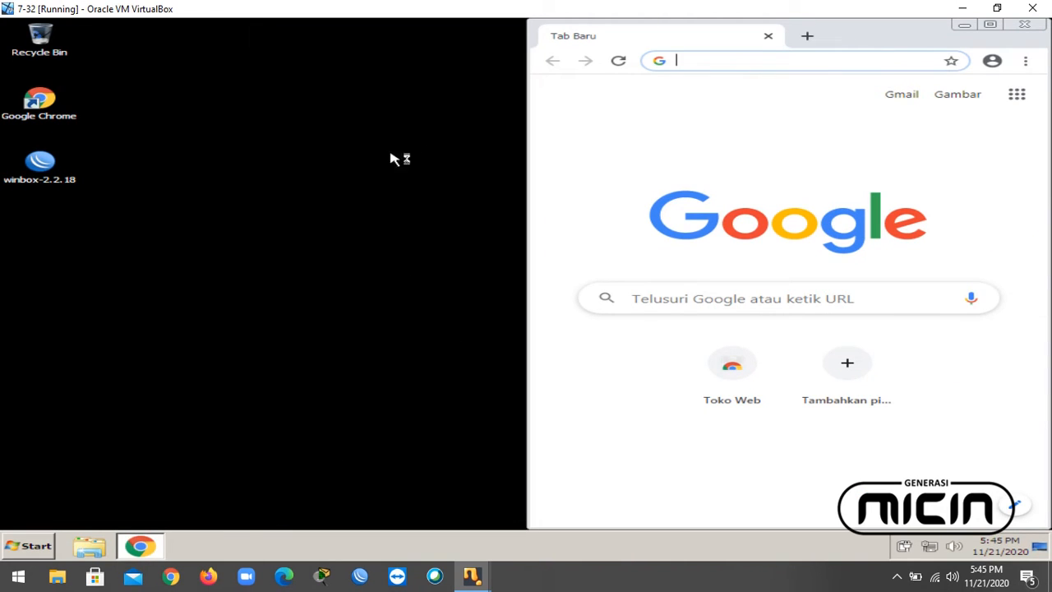
{"action": "left_click", "coordinate": [993, 23]}
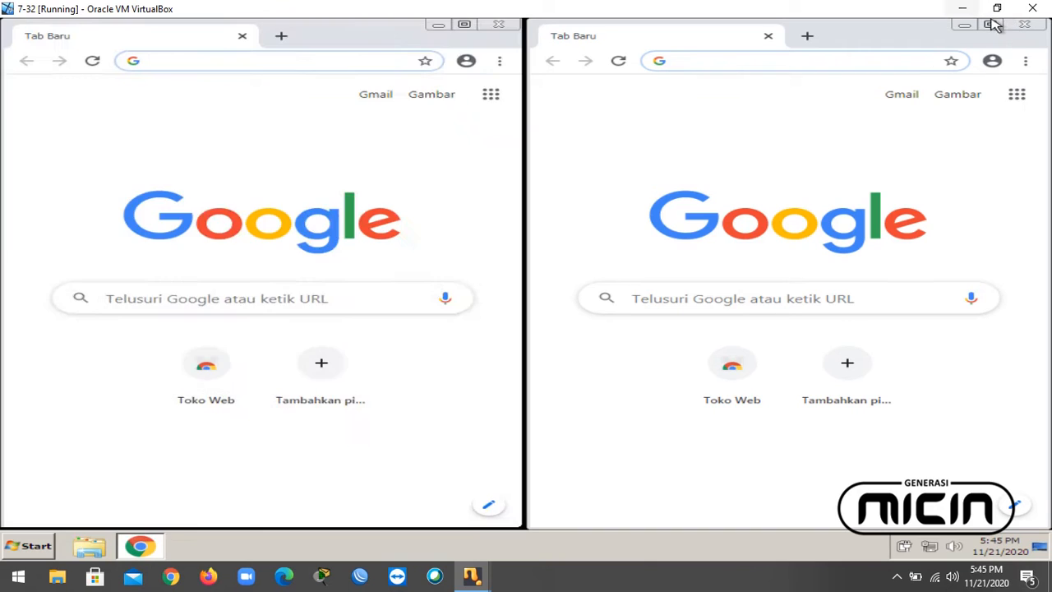
{"action": "double_click", "coordinate": [817, 13]}
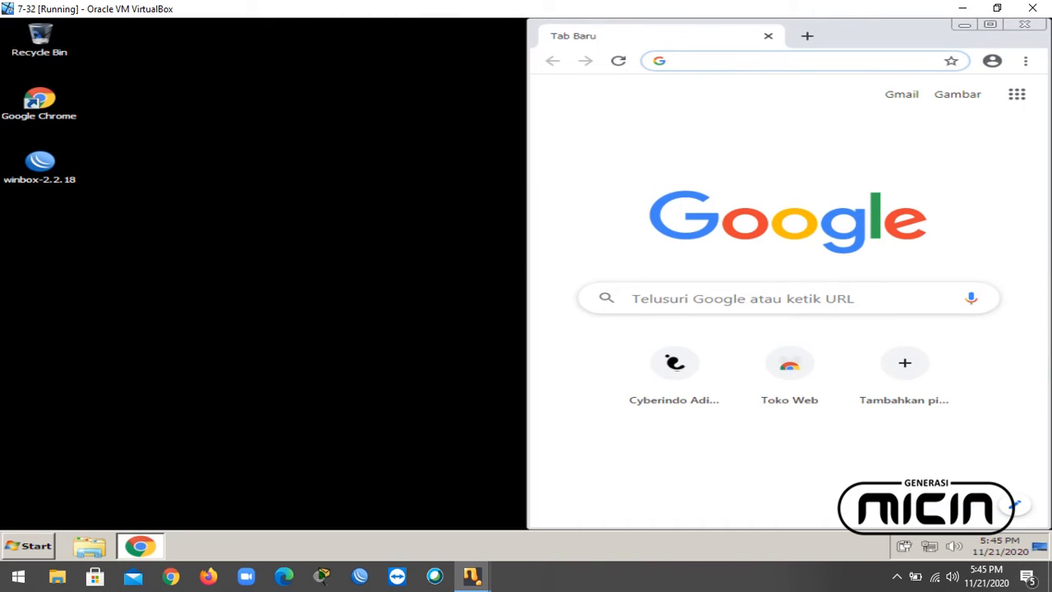
Switch to the Mikrotik OS virtual machine and list the router's IP addresses with the command ip address pr
{"action": "mouse_move", "coordinate": [473, 579]}
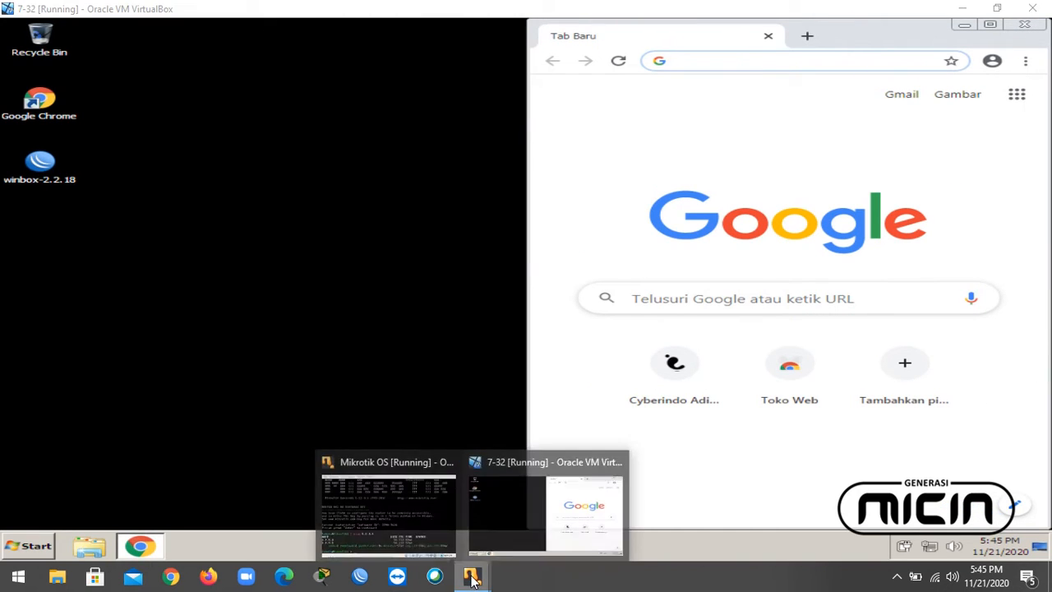
{"action": "left_click", "coordinate": [414, 540]}
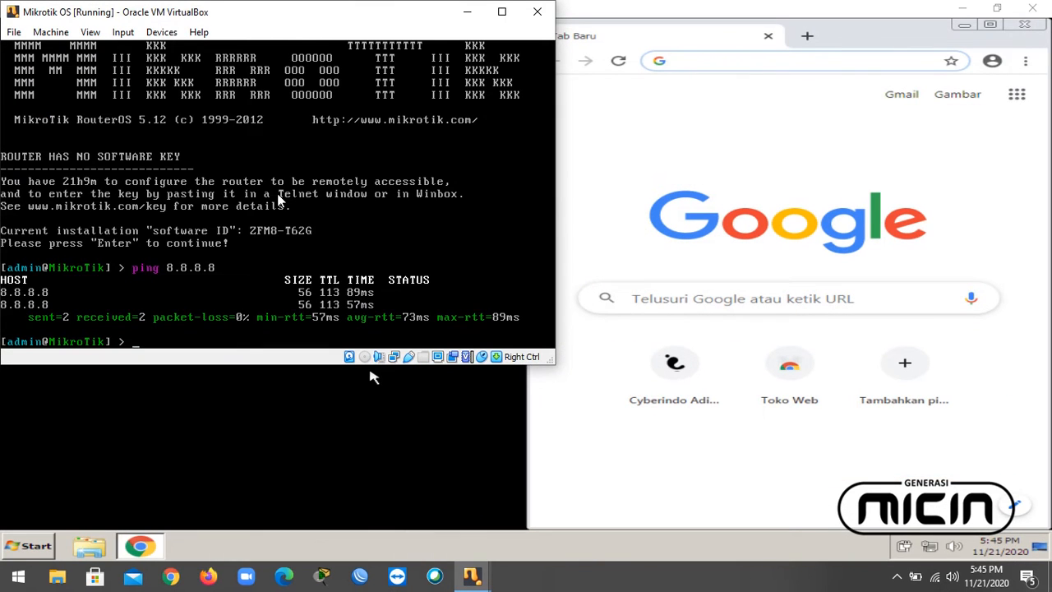
{"action": "type", "text": "ip address pr"}
{"action": "key", "text": "Return"}
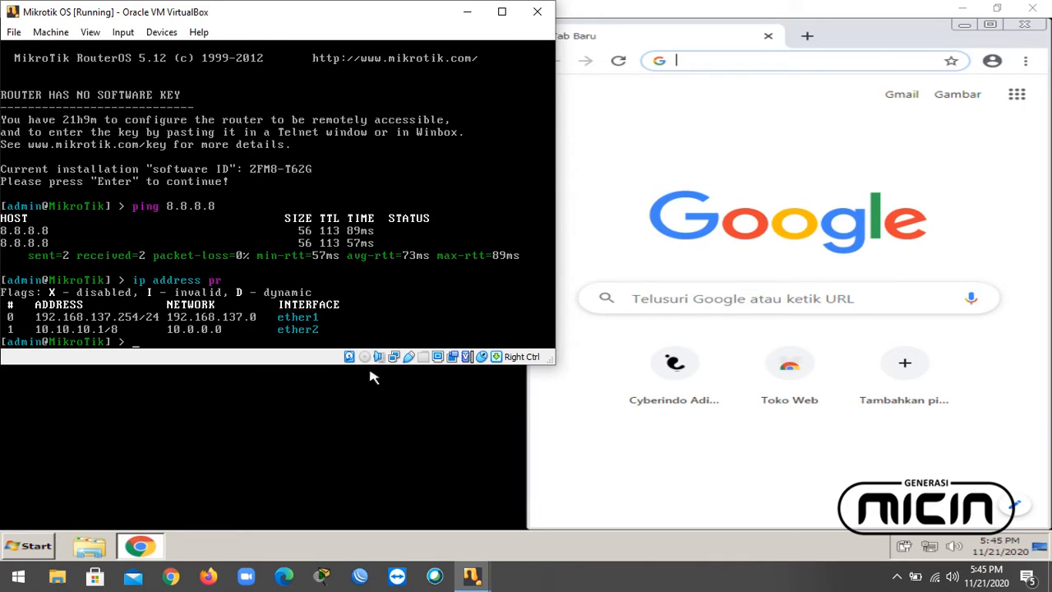
Return to the 7-32 virtual machine, maximize Chrome and load the router's WebFig page at 10.10.10.1
{"action": "left_click", "coordinate": [772, 124]}
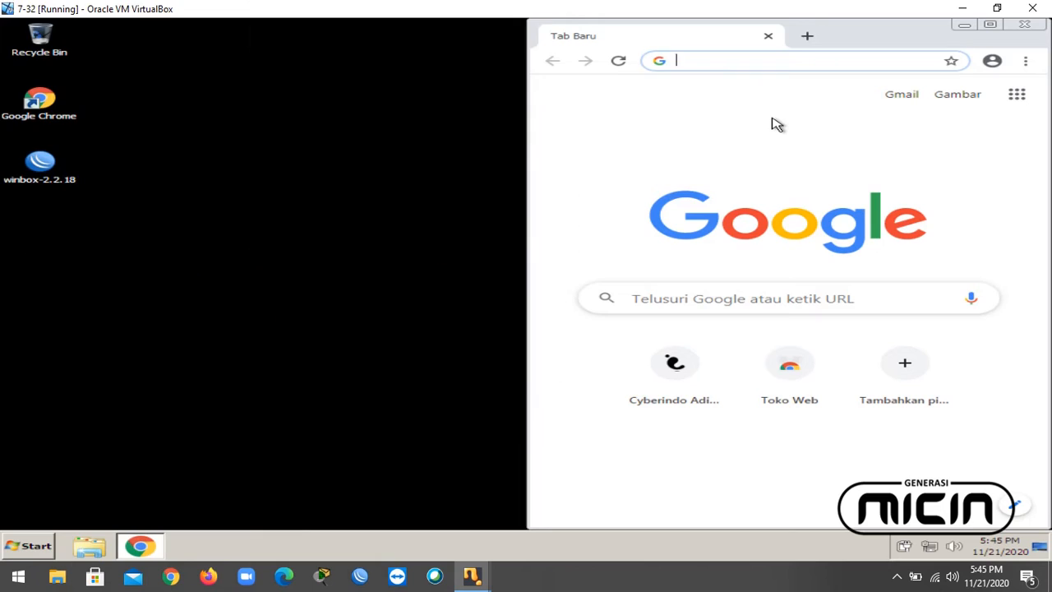
{"action": "left_click", "coordinate": [992, 25]}
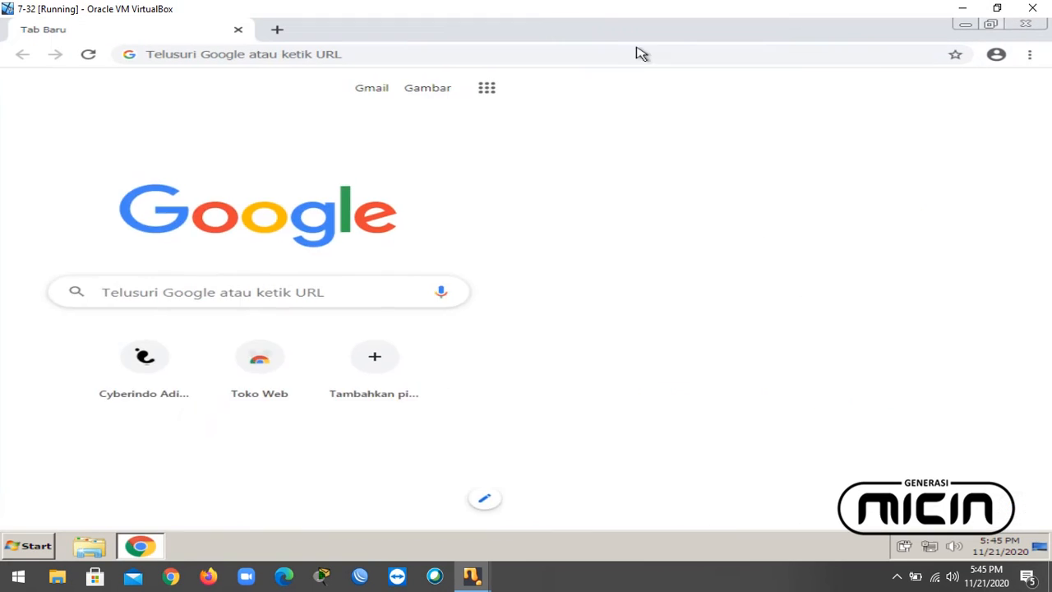
{"action": "left_click", "coordinate": [519, 53]}
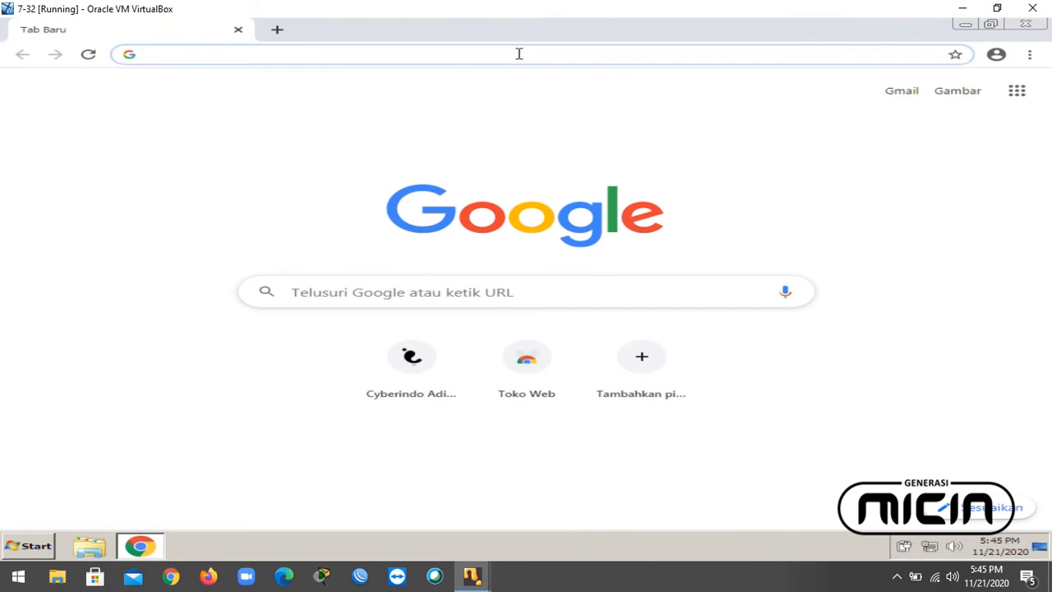
{"action": "type", "text": "10.10.10.1"}
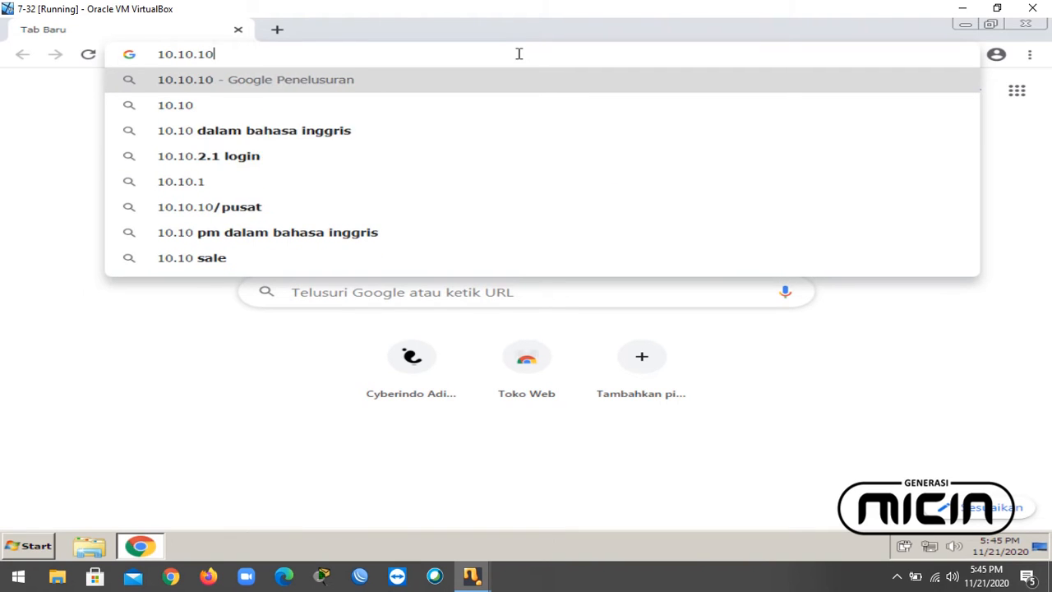
{"action": "key", "text": "Return"}
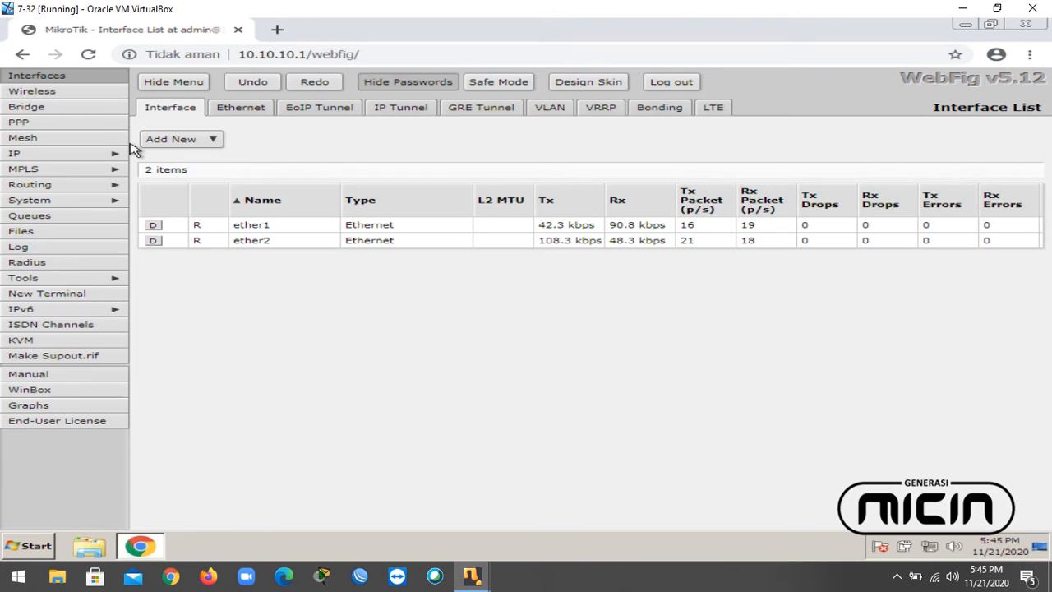
Look through the router's DHCP Server, Queues and Firewall pages in WebFig
{"action": "left_click", "coordinate": [73, 156]}
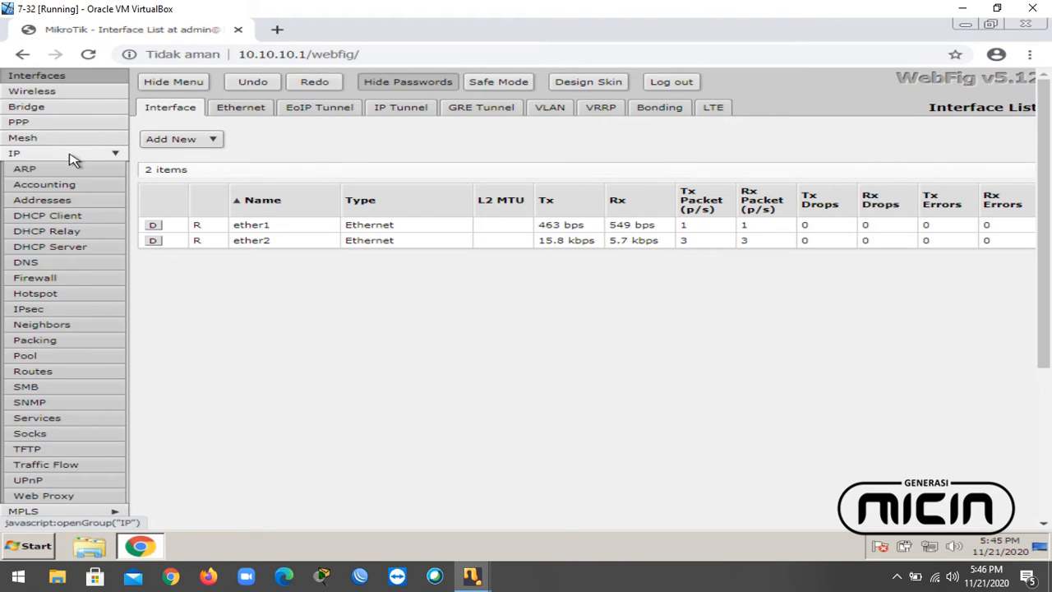
{"action": "left_click", "coordinate": [67, 251]}
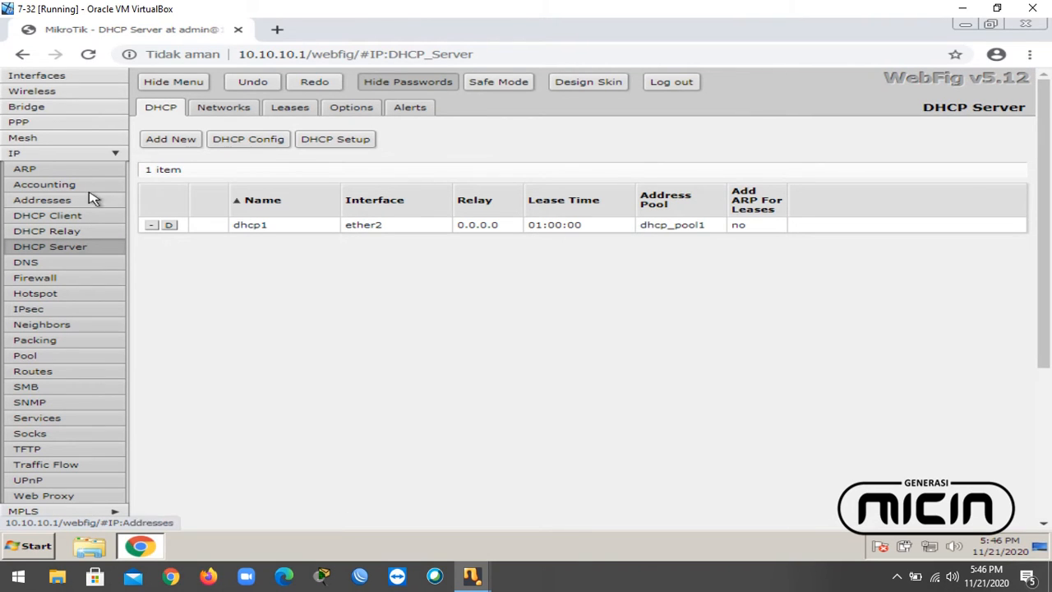
{"action": "left_click", "coordinate": [75, 157]}
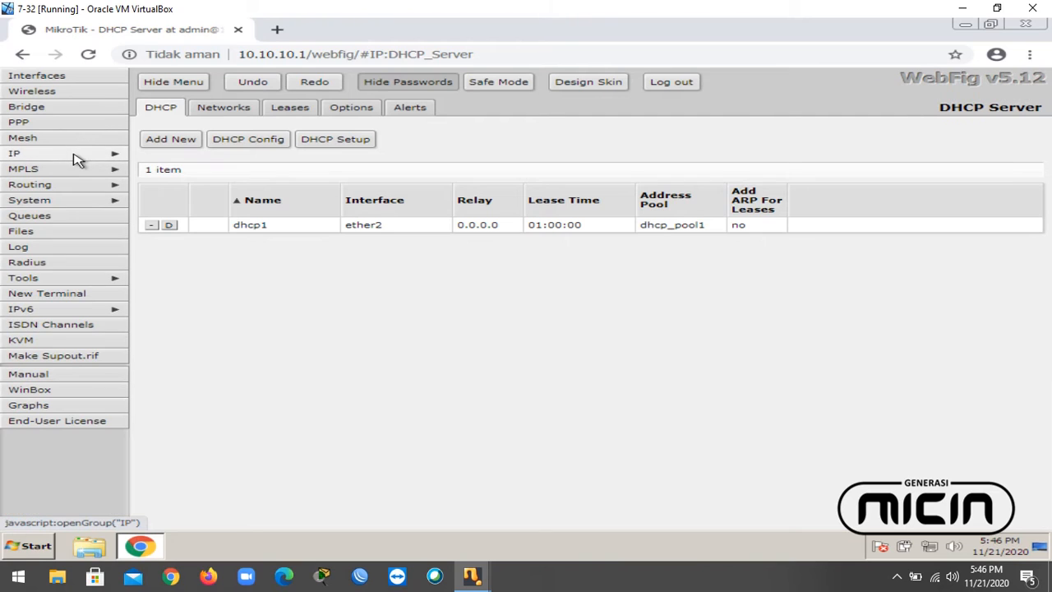
{"action": "left_click", "coordinate": [30, 222]}
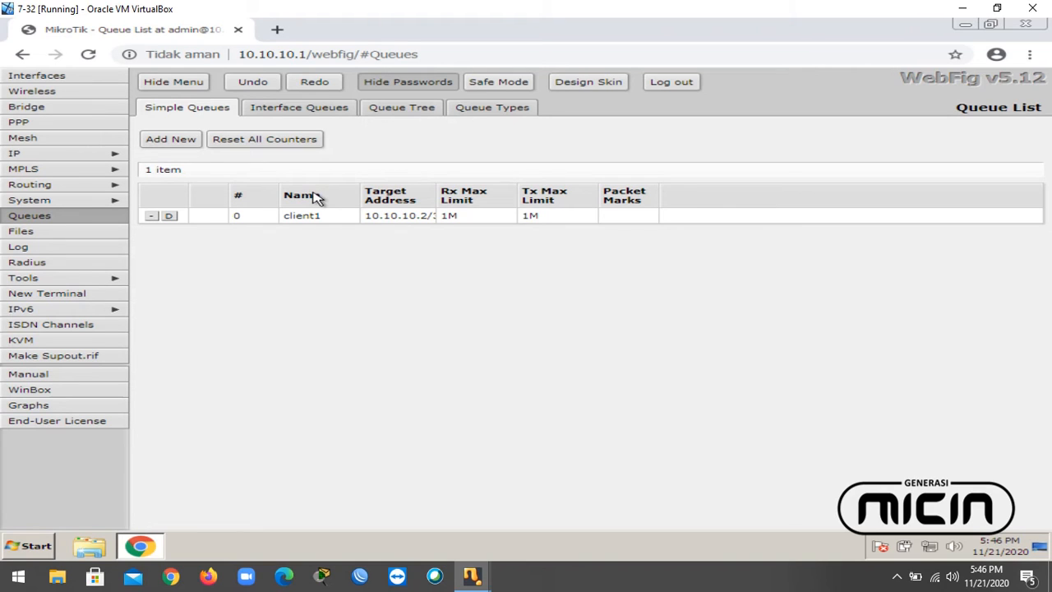
{"action": "left_click", "coordinate": [74, 160]}
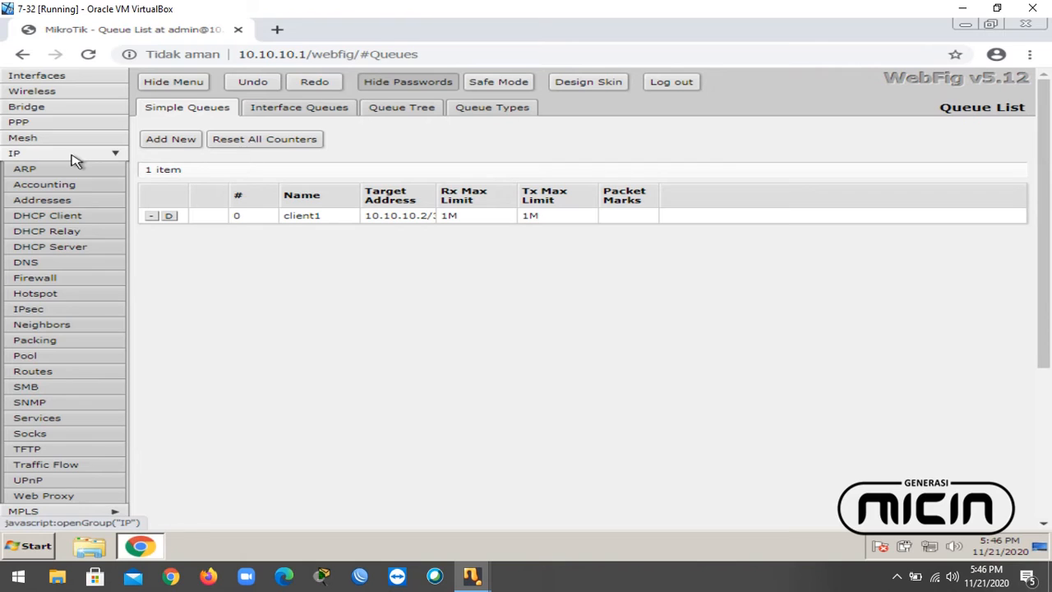
{"action": "left_click", "coordinate": [33, 283]}
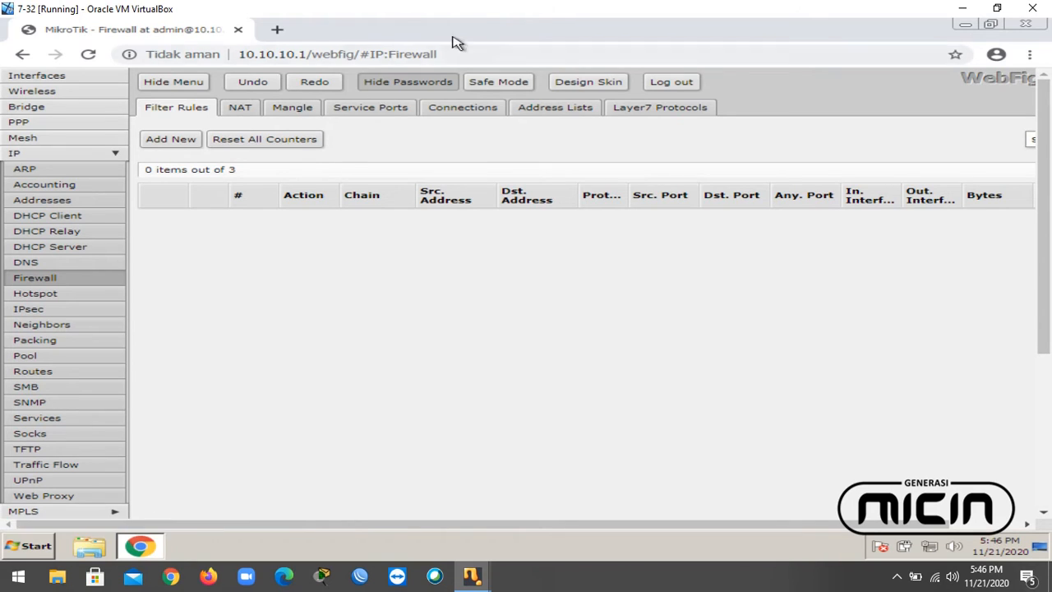
Dock the WebFig browser window to the right half of the desktop and collapse its IP submenu
{"action": "key", "text": "super+Right"}
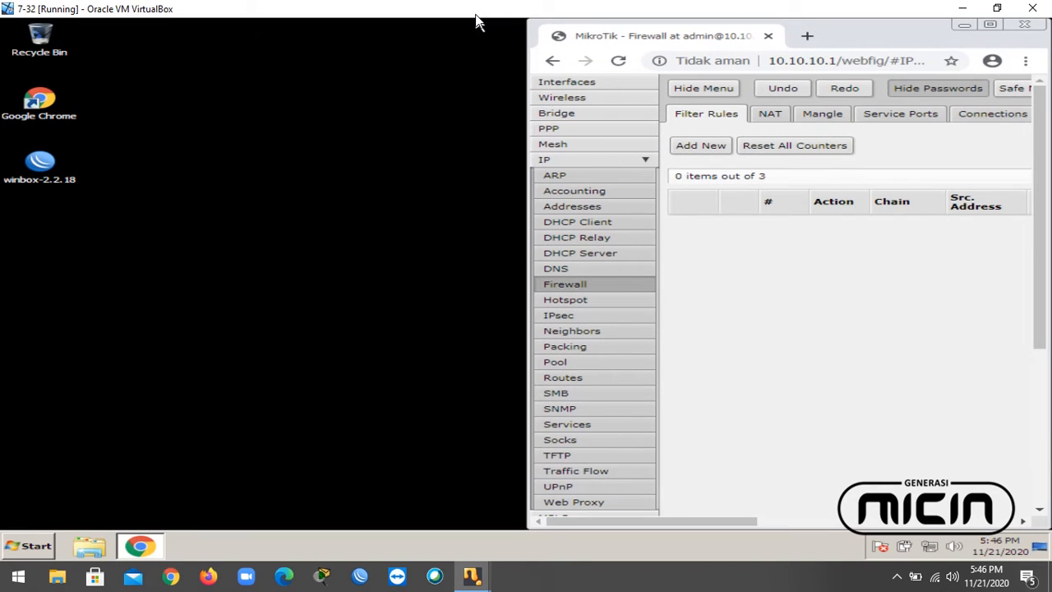
{"action": "left_click", "coordinate": [366, 118]}
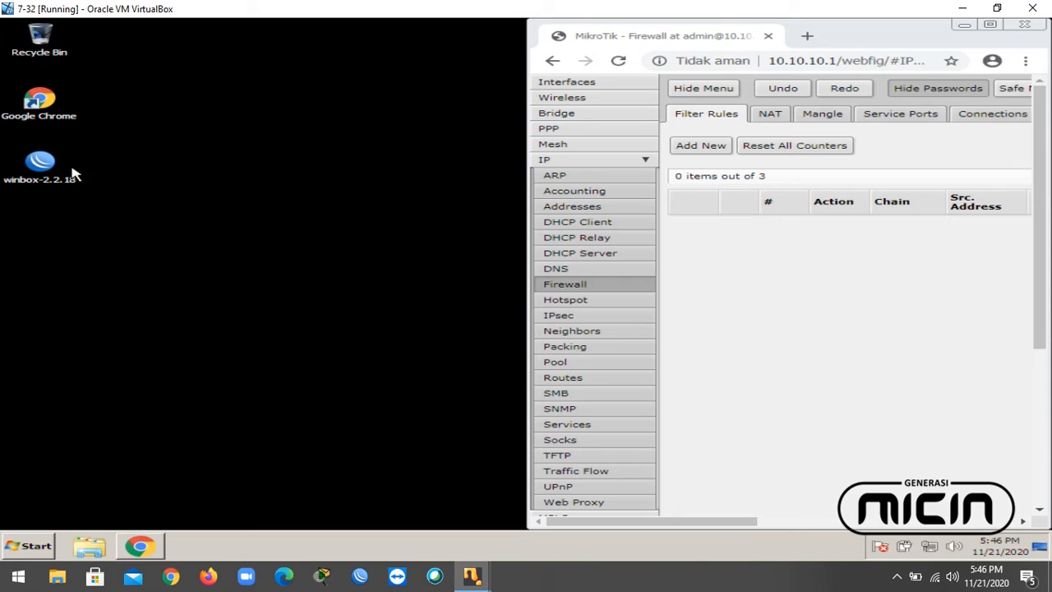
{"action": "left_click", "coordinate": [625, 161]}
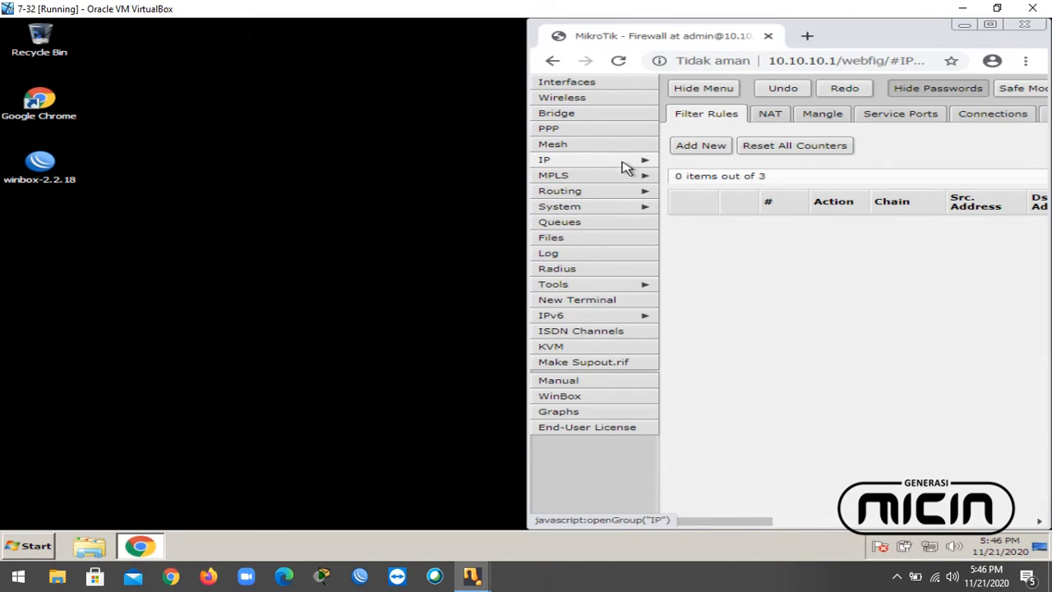
Run winbox-2.2.18, choose the discovered router address 10.10.10.1 and connect as admin
{"action": "double_click", "coordinate": [40, 173]}
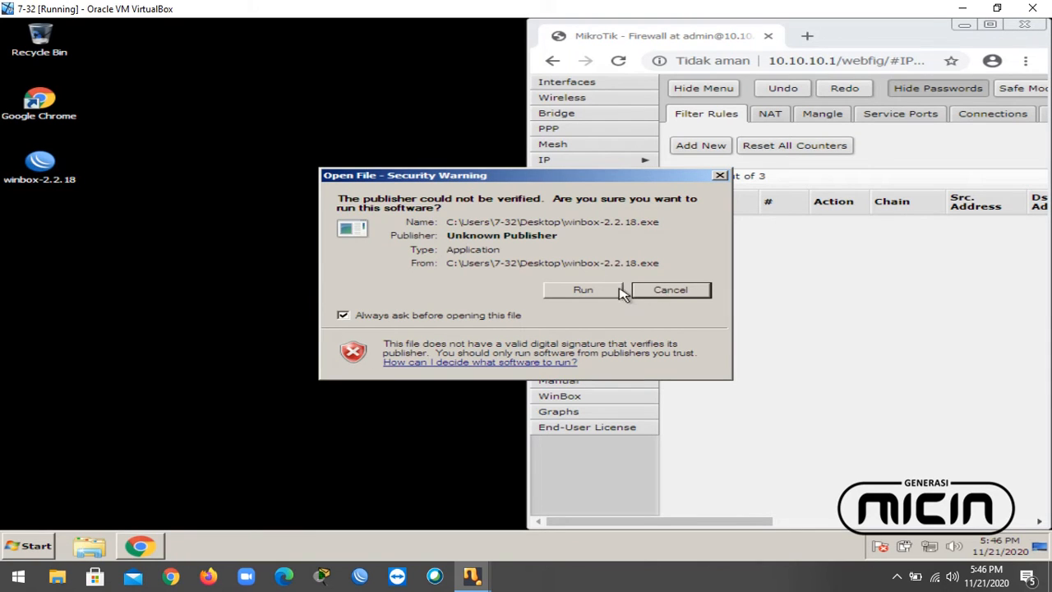
{"action": "left_click", "coordinate": [607, 292]}
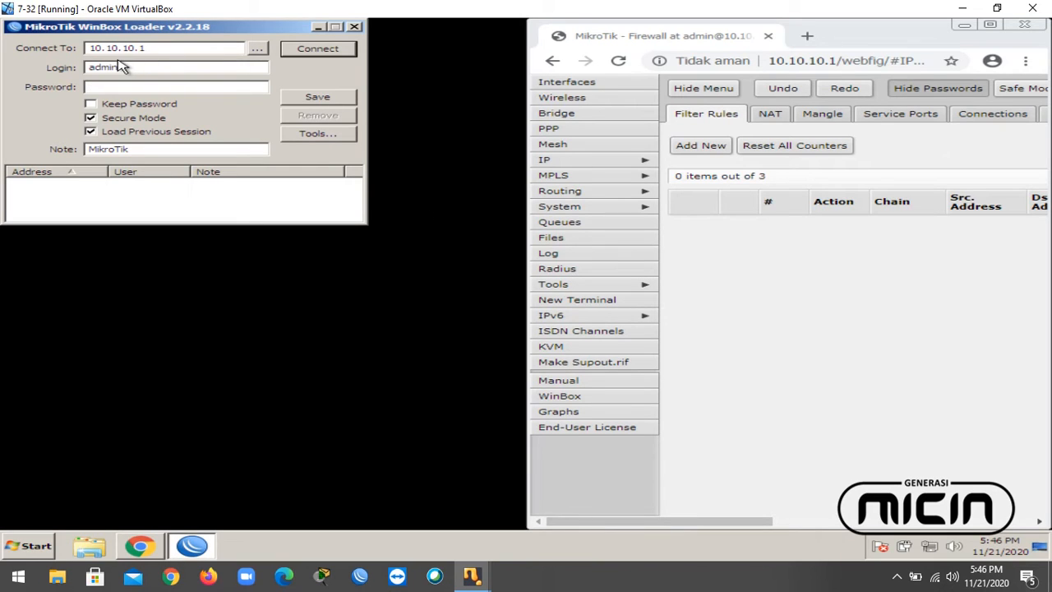
{"action": "left_click", "coordinate": [258, 49]}
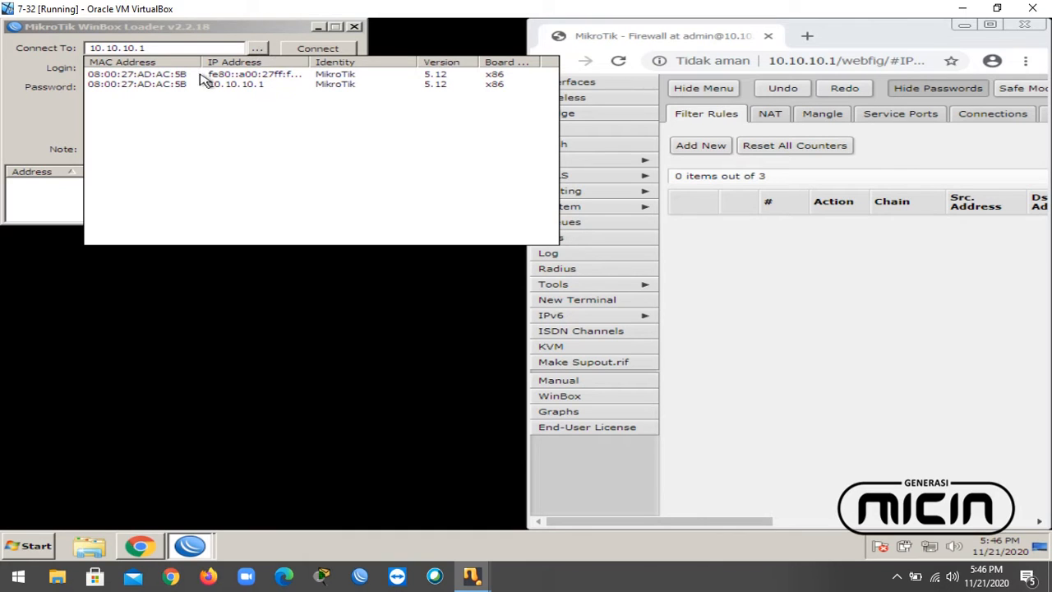
{"action": "left_click", "coordinate": [224, 83]}
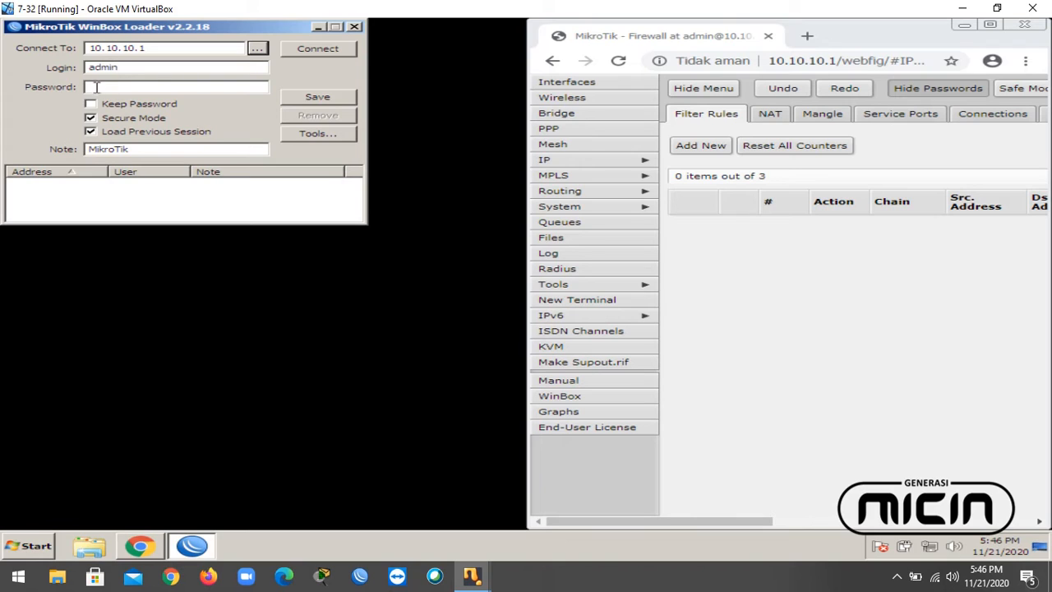
{"action": "left_click", "coordinate": [314, 49]}
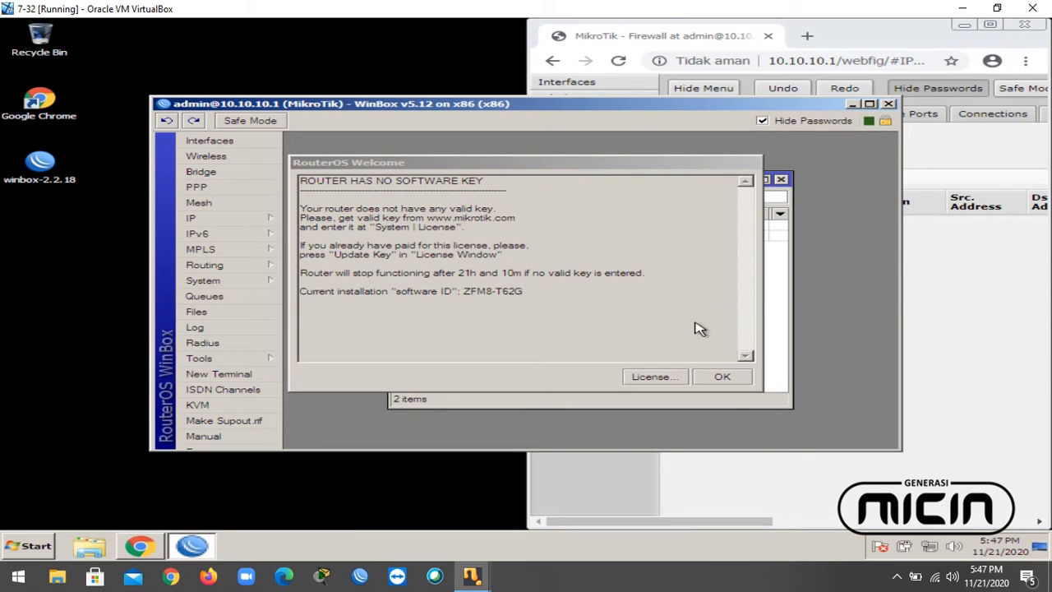
Dismiss the RouterOS welcome notice and ARP List, and dock WinBox on the left half of the desktop beside WebFig
{"action": "left_click", "coordinate": [720, 378]}
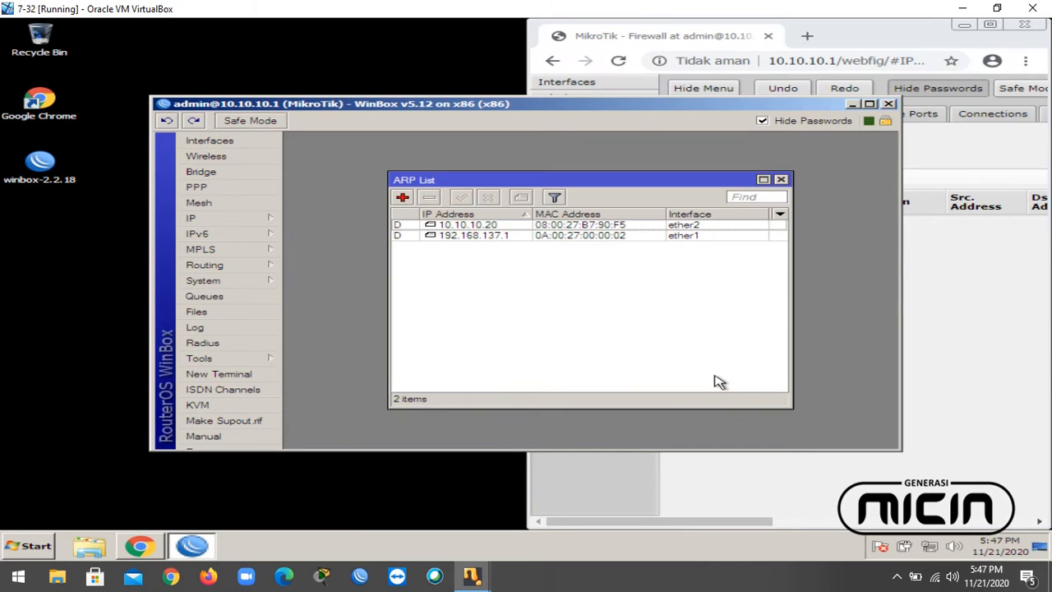
{"action": "key", "text": "super+Left"}
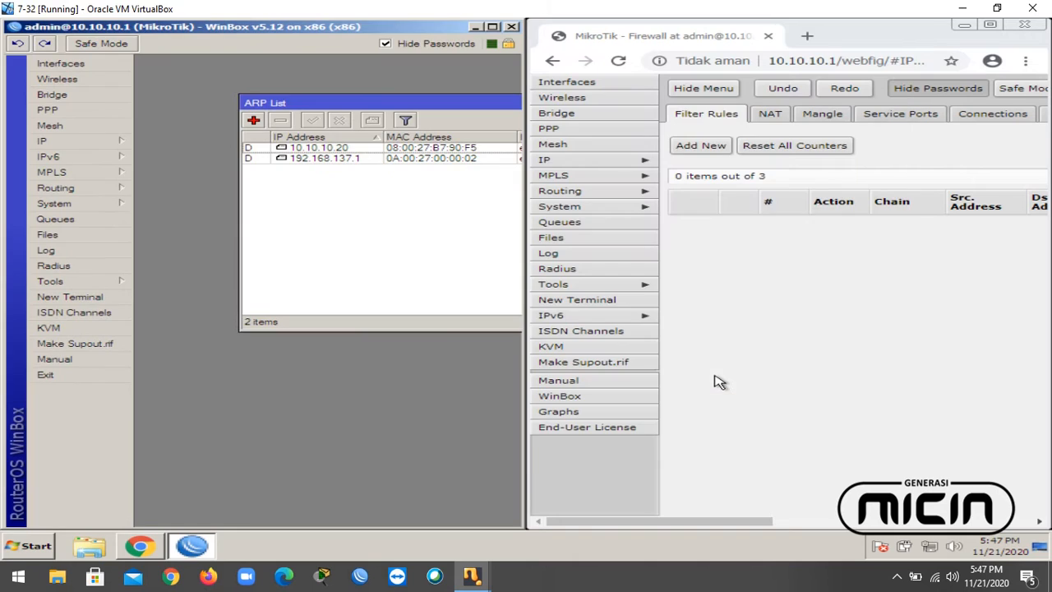
{"action": "key", "text": "Escape"}
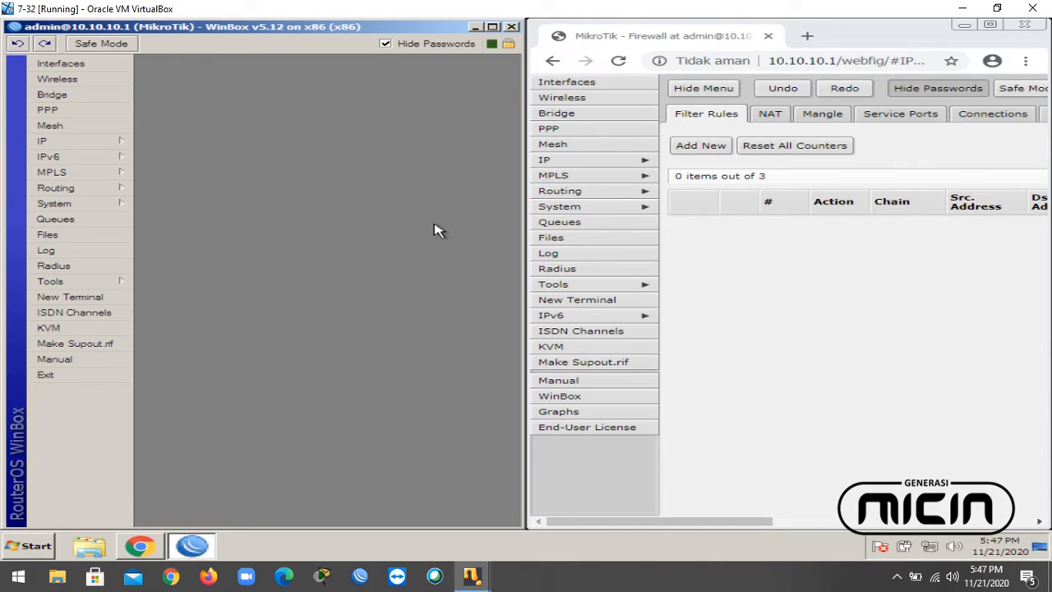
Open the router's User List in WinBox and review its groups, SSH keys and SSH private keys
{"action": "left_click", "coordinate": [109, 211]}
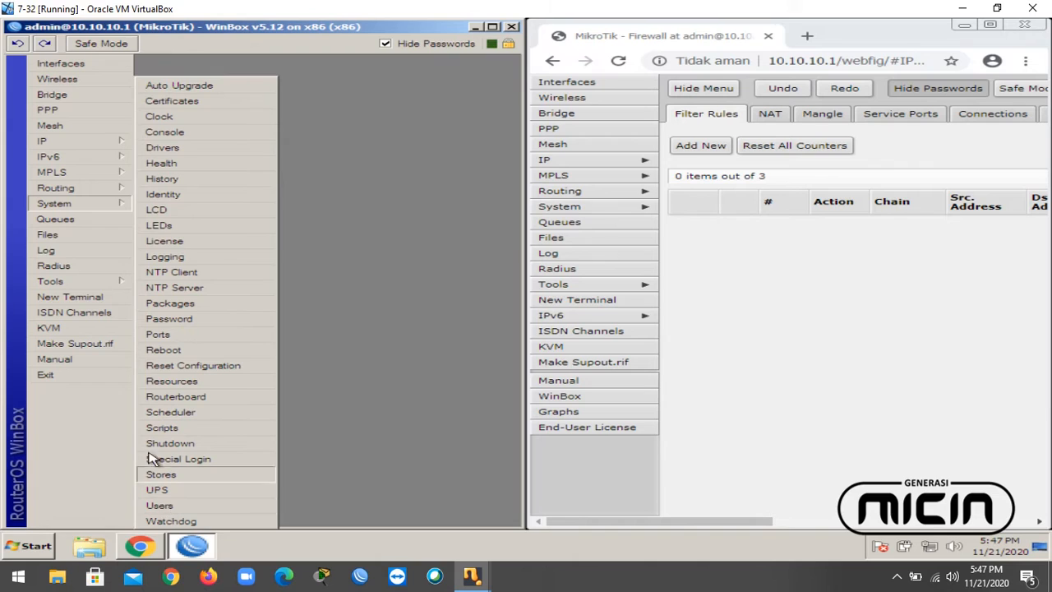
{"action": "mouse_move", "coordinate": [64, 284]}
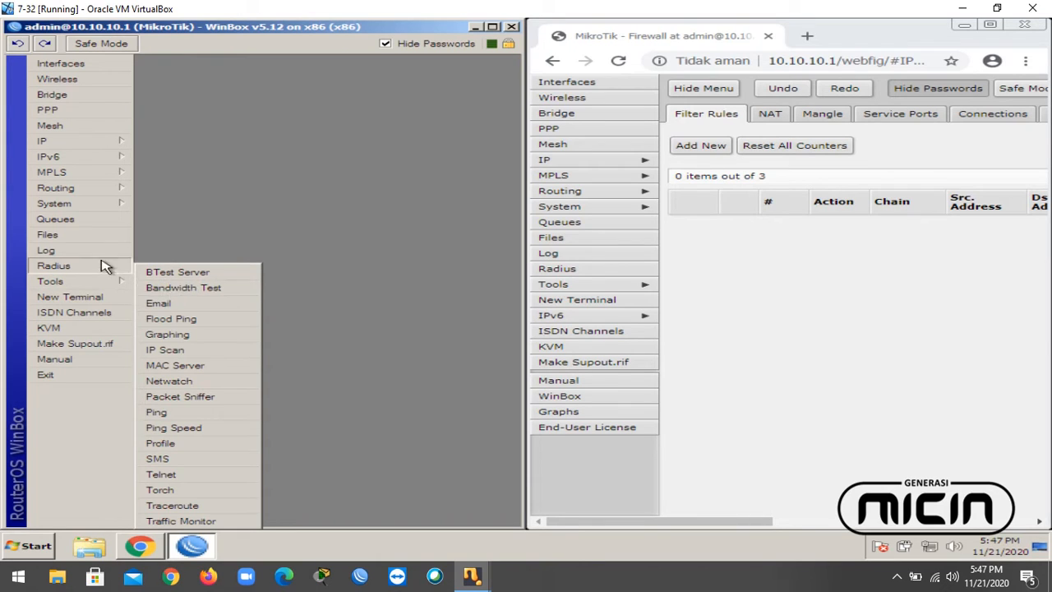
{"action": "mouse_move", "coordinate": [93, 212]}
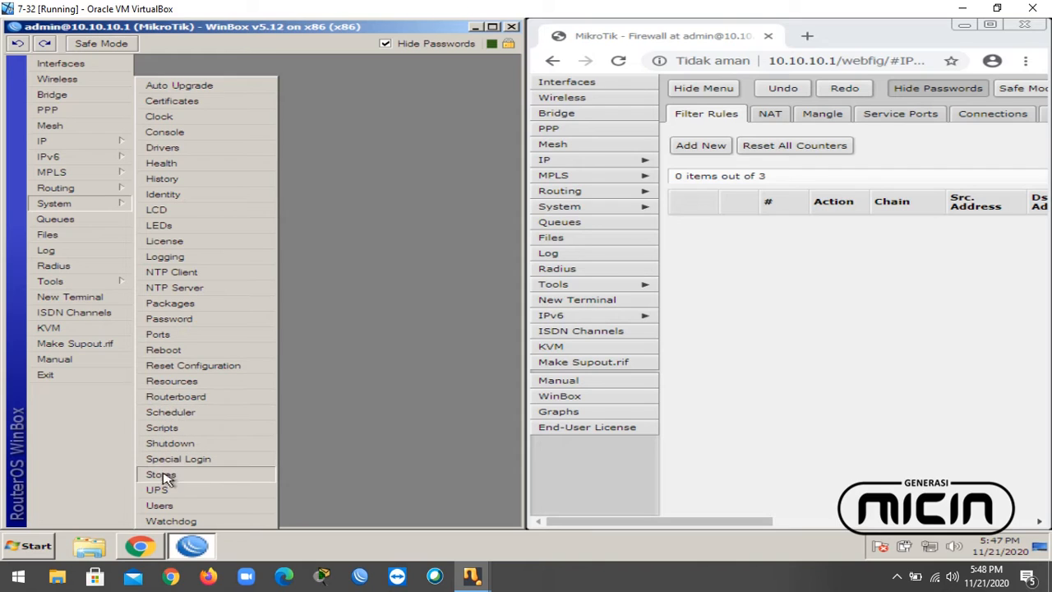
{"action": "left_click", "coordinate": [161, 505]}
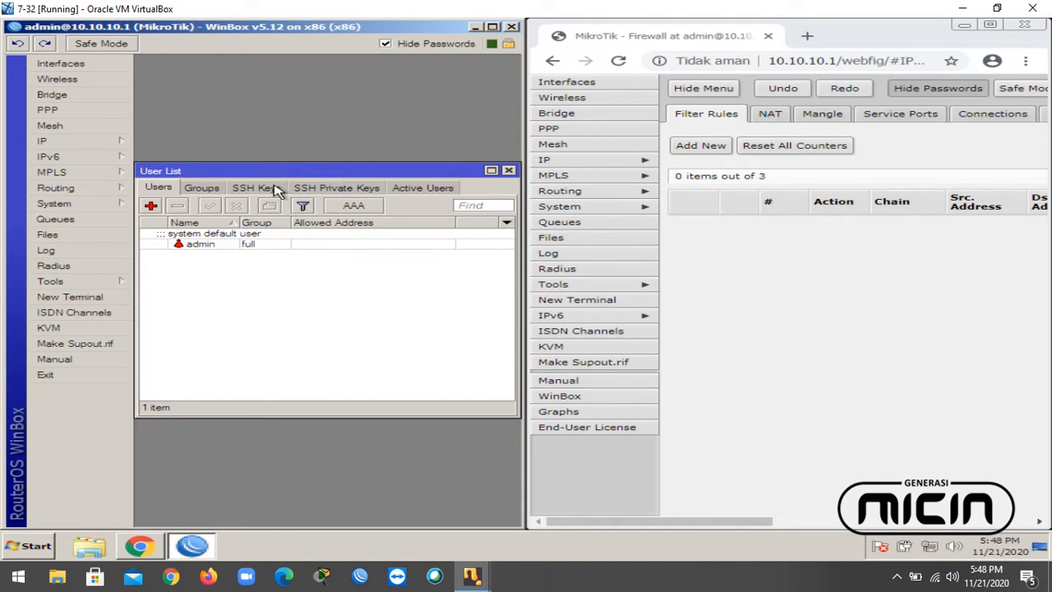
{"action": "left_click", "coordinate": [206, 189]}
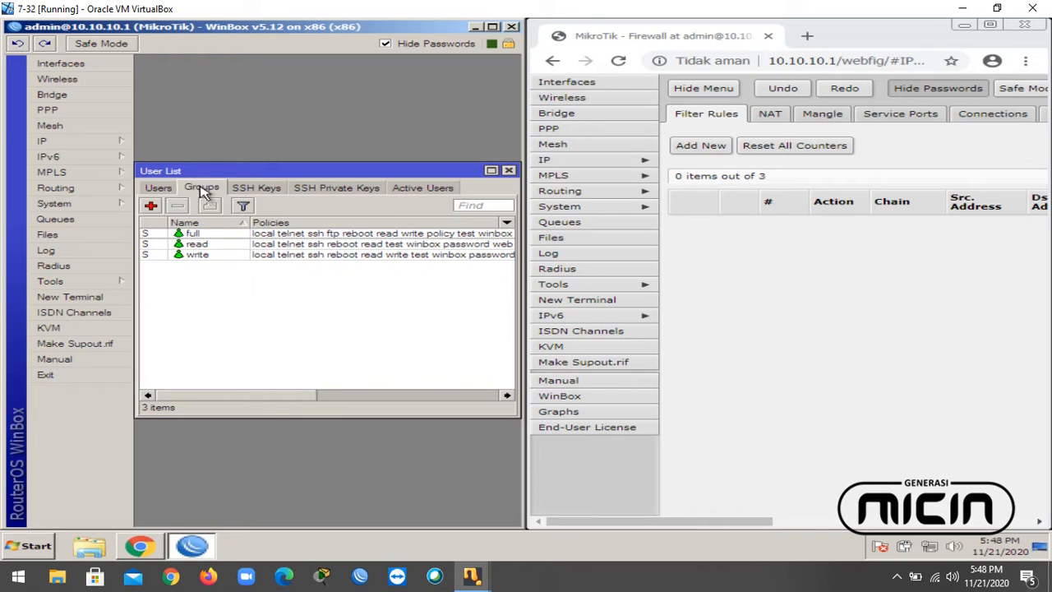
{"action": "left_click", "coordinate": [255, 189]}
{"action": "left_click", "coordinate": [320, 190]}
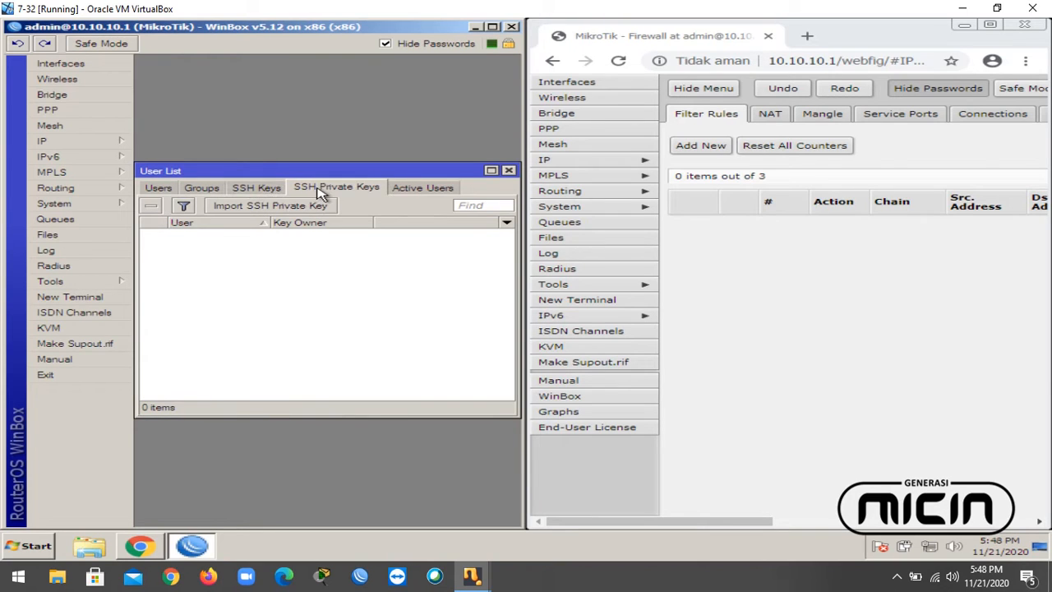
Review the router's active users, close the User List and maximize the WinBox window
{"action": "left_click", "coordinate": [407, 188]}
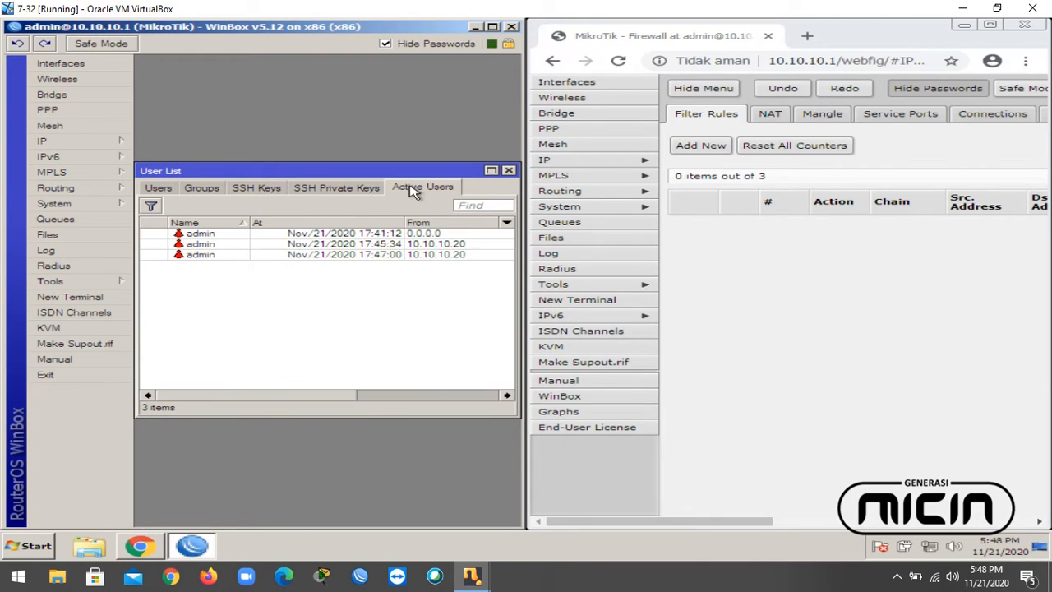
{"action": "left_click", "coordinate": [509, 171]}
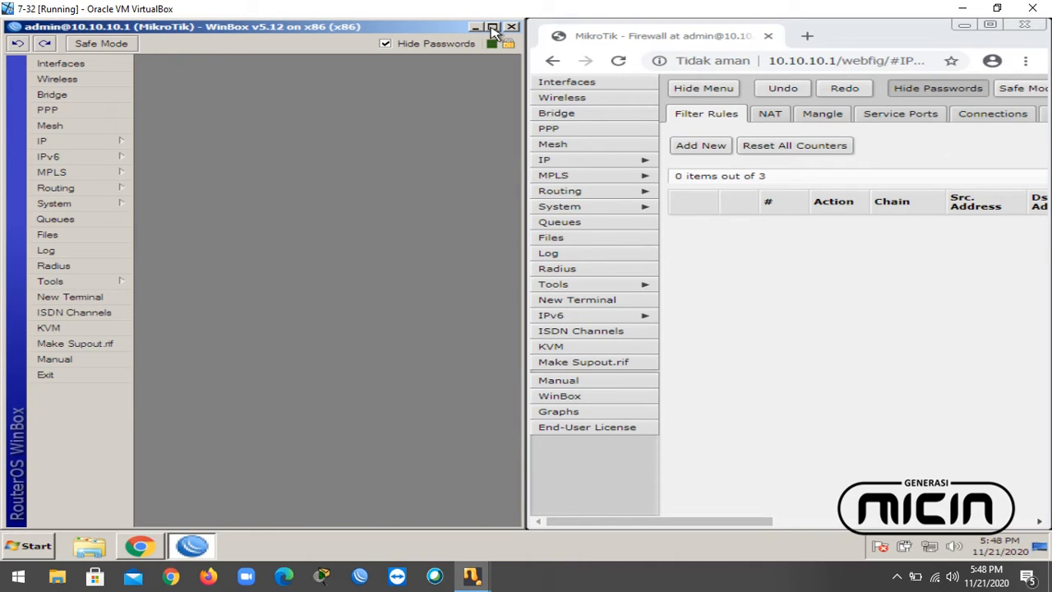
{"action": "left_click", "coordinate": [492, 28]}
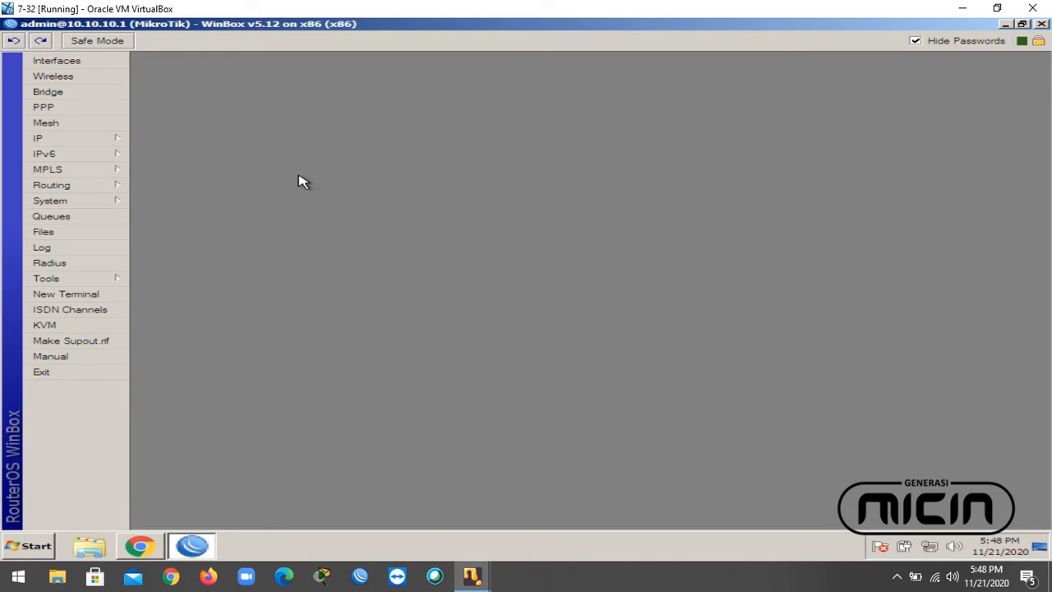
Open the router's IP Service List to examine the available services and their ports, and close it
{"action": "left_click", "coordinate": [85, 283]}
{"action": "mouse_move", "coordinate": [86, 282]}
{"action": "mouse_move", "coordinate": [91, 141]}
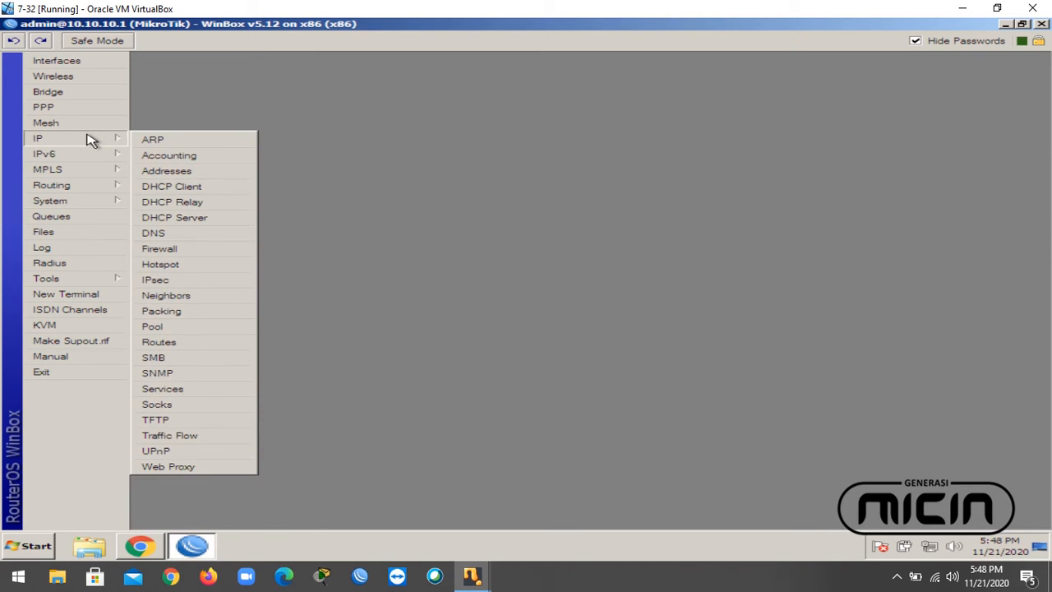
{"action": "left_click", "coordinate": [175, 393]}
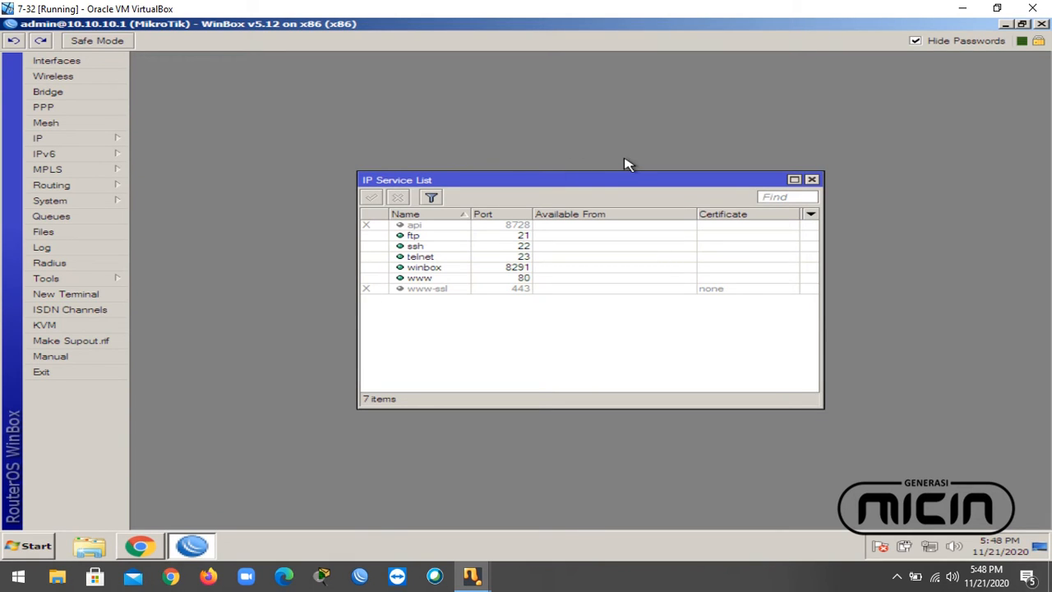
{"action": "key", "text": "Escape"}
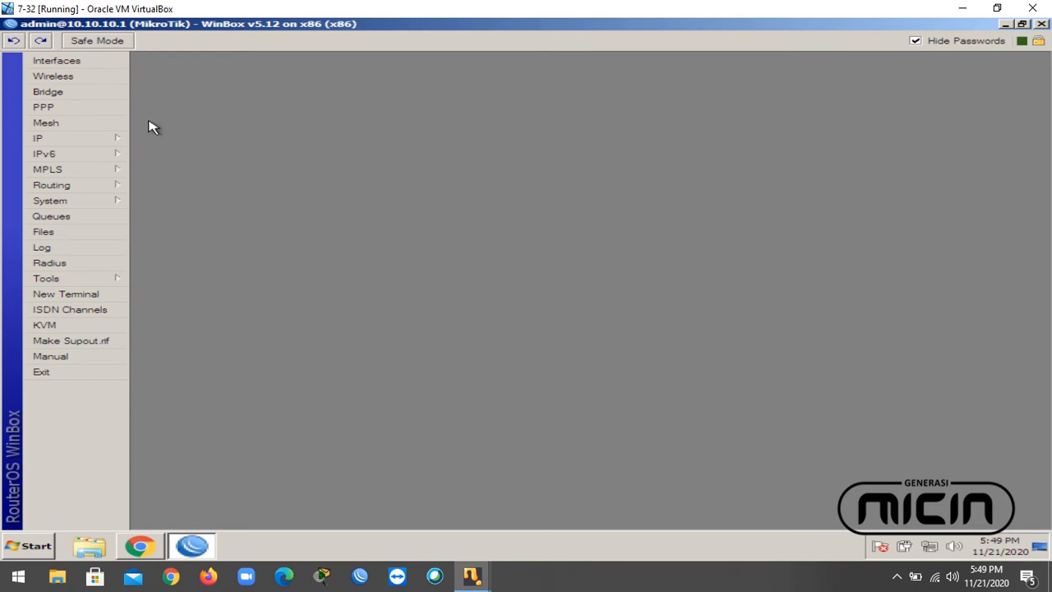
Disable the www service in the IP Service List, with WinBox placed beside the browser window
{"action": "left_click", "coordinate": [76, 138]}
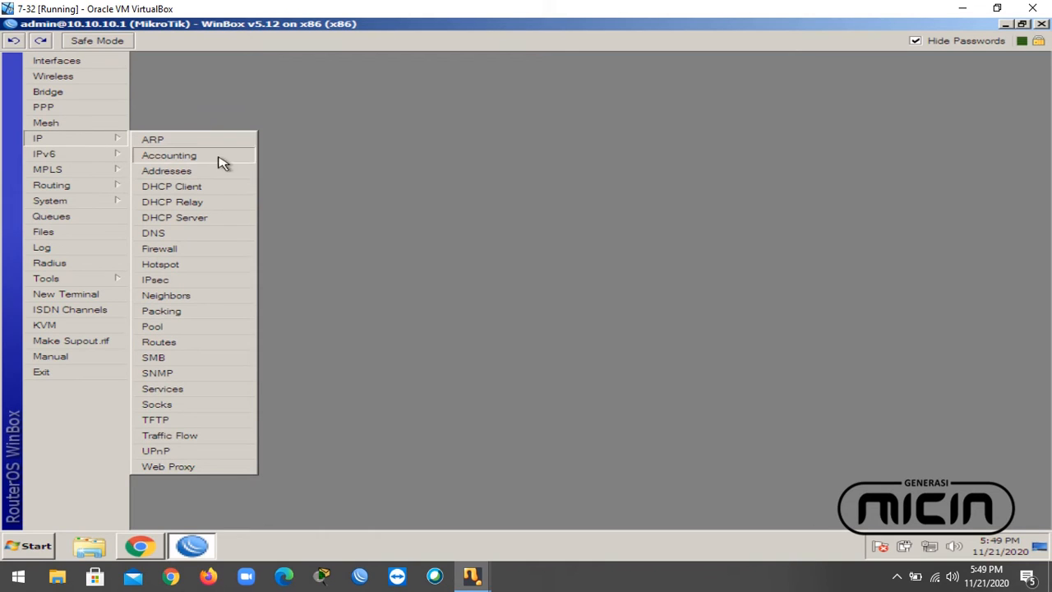
{"action": "left_click", "coordinate": [182, 391]}
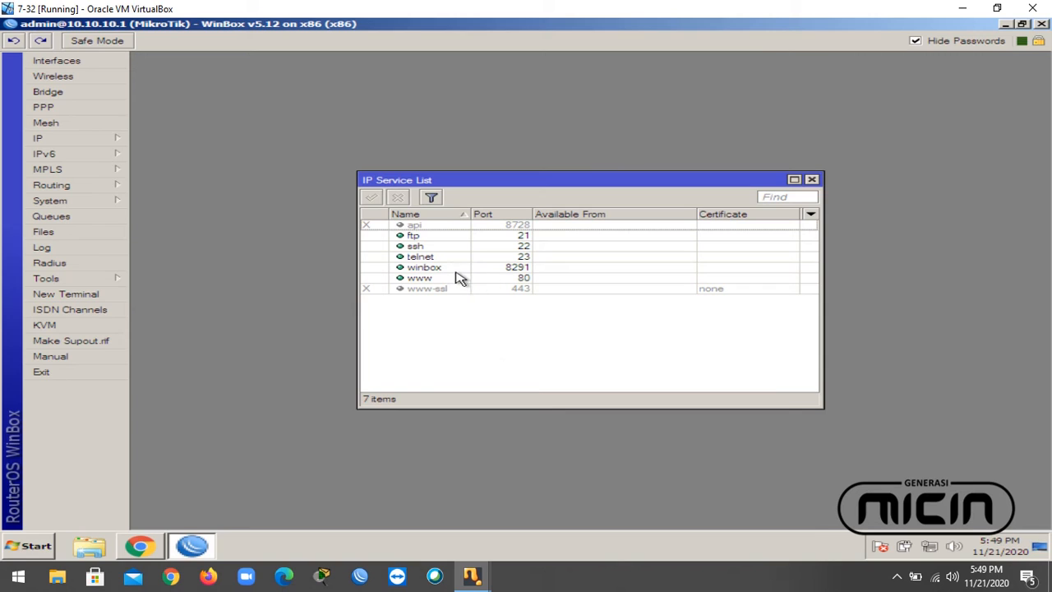
{"action": "left_click", "coordinate": [421, 280]}
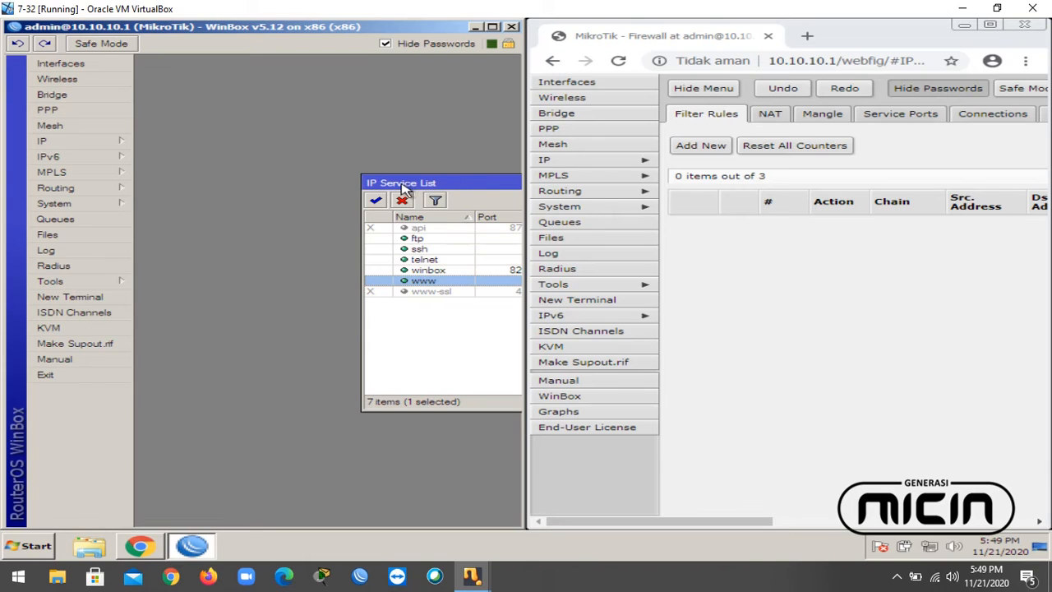
{"action": "left_click_drag", "start_coordinate": [443, 182], "coordinate": [268, 172]}
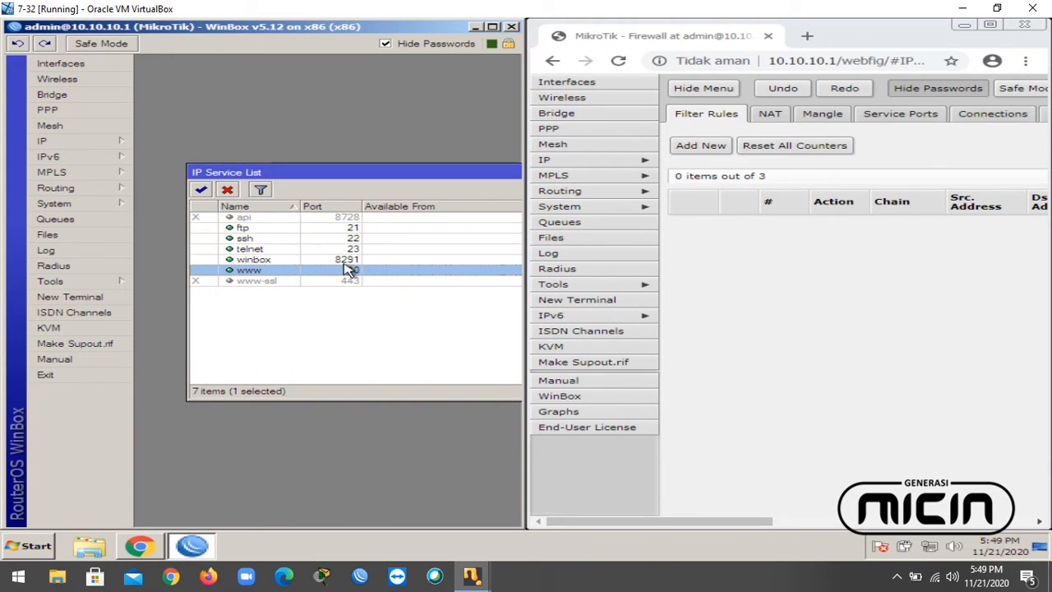
{"action": "left_click", "coordinate": [229, 192]}
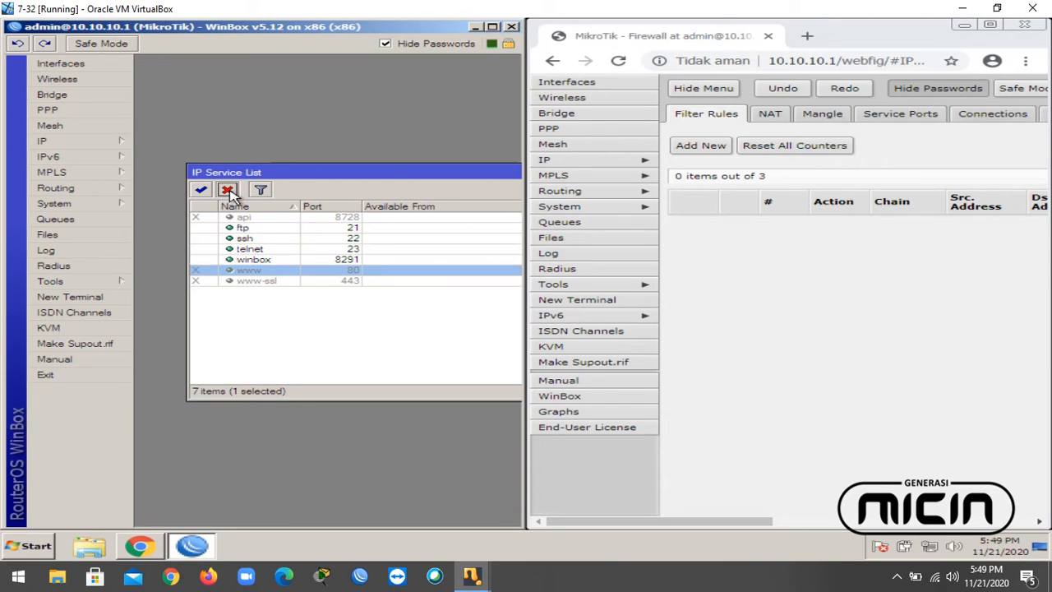
Reload the WebFig page at 10.10.10.1 in the browser to test web access to the router
{"action": "left_click", "coordinate": [873, 65]}
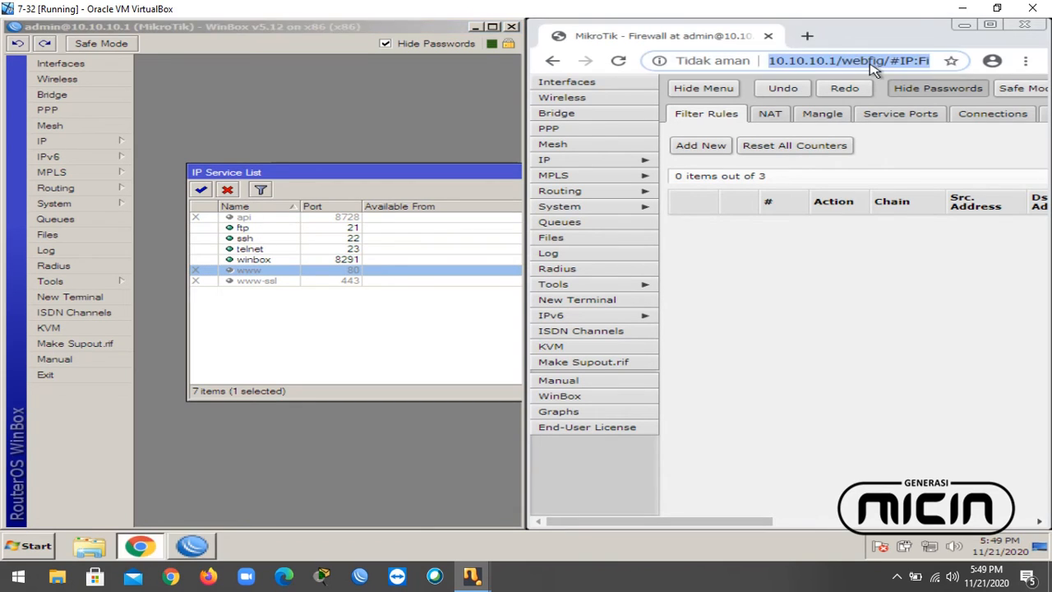
{"action": "key", "text": "Return"}
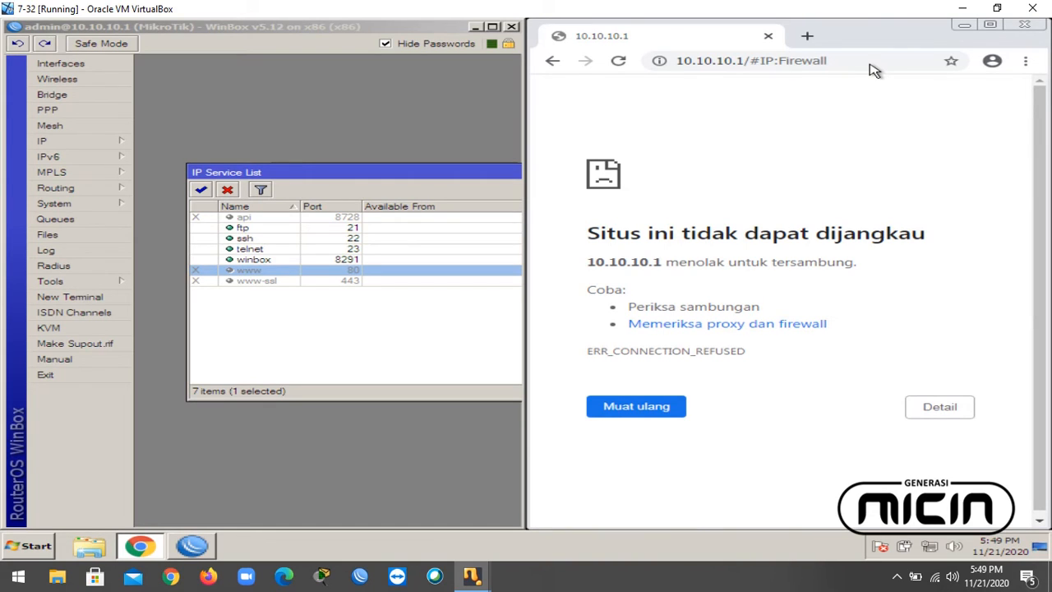
{"action": "key", "text": "F5"}
Disable the ftp, ssh and telnet services together in the IP Service List
{"action": "left_click", "coordinate": [260, 262]}
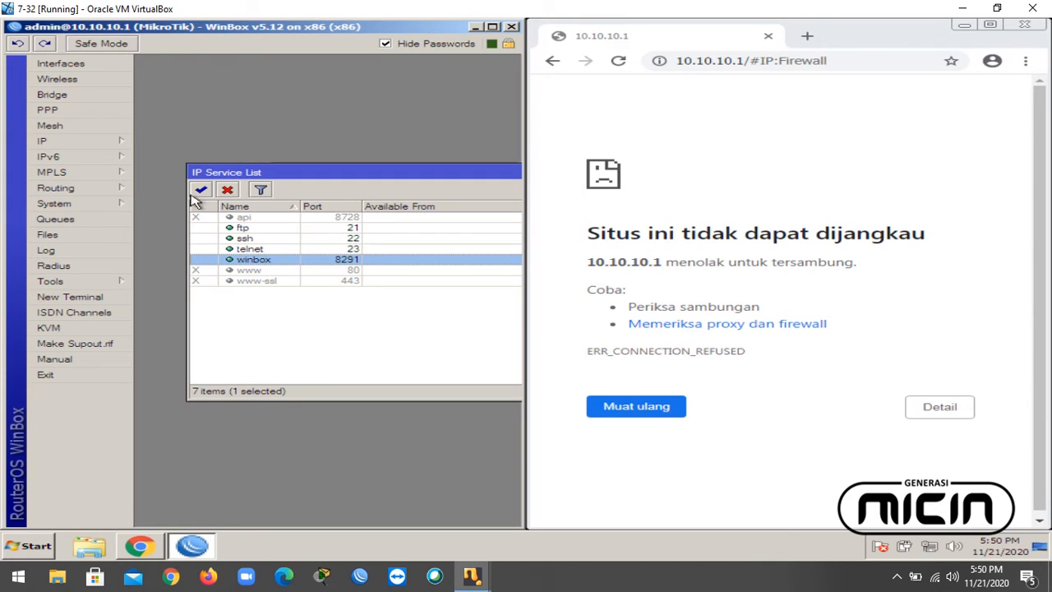
{"action": "left_click", "coordinate": [242, 229]}
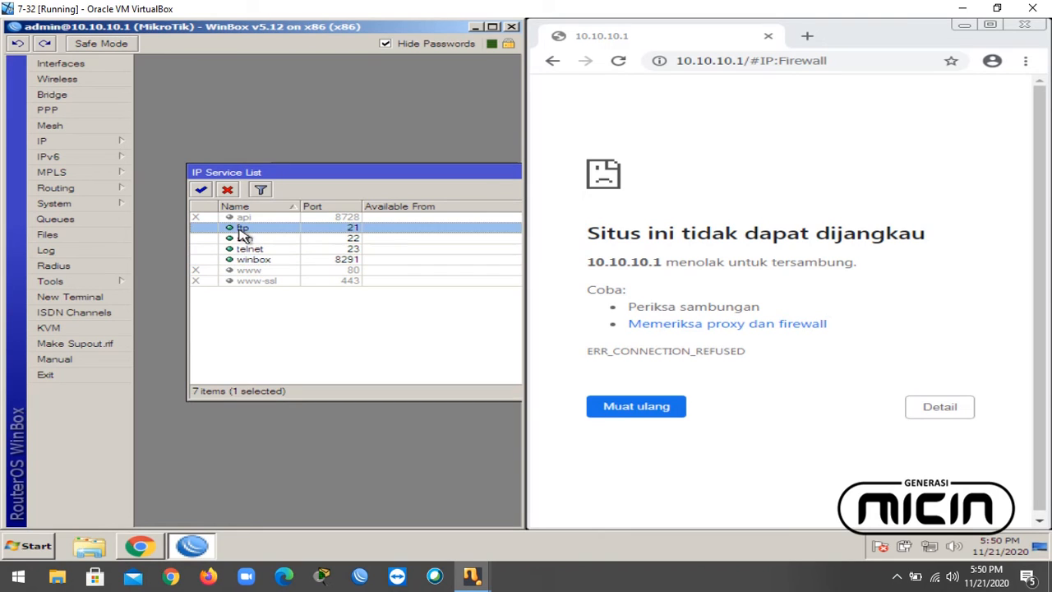
{"action": "key", "text": "shift+Down"}
{"action": "key", "text": "shift+Down"}
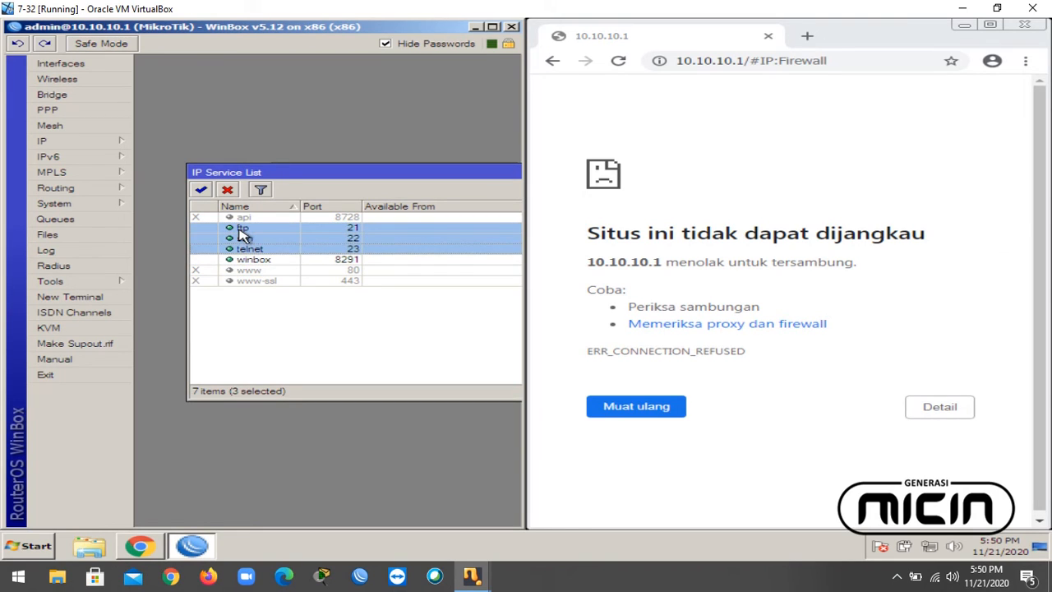
{"action": "left_click", "coordinate": [228, 191]}
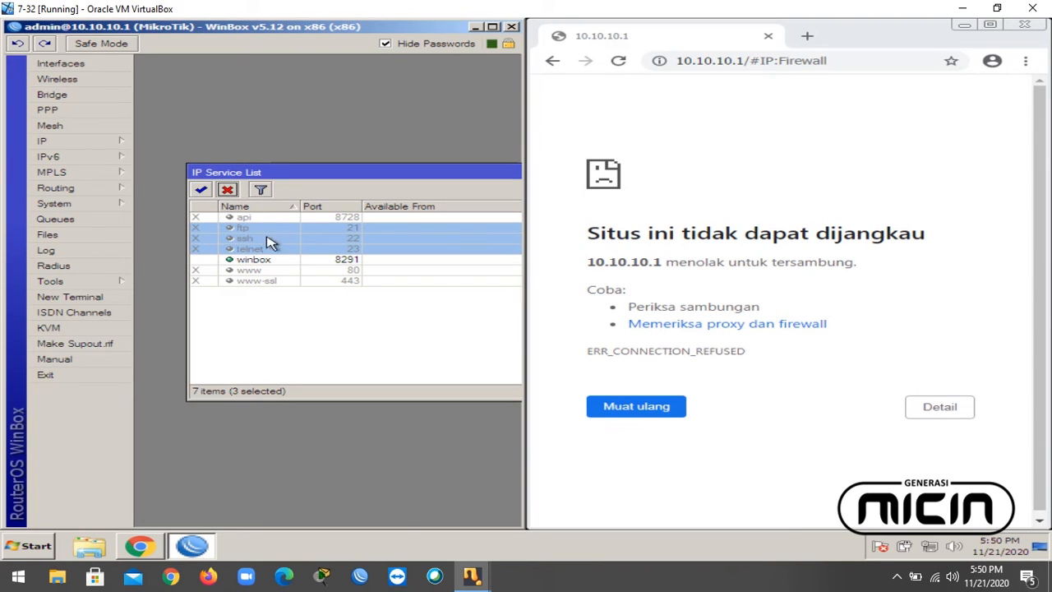
Set the winbox service's port to 212, apply the change and close the IP Service List
{"action": "double_click", "coordinate": [254, 259]}
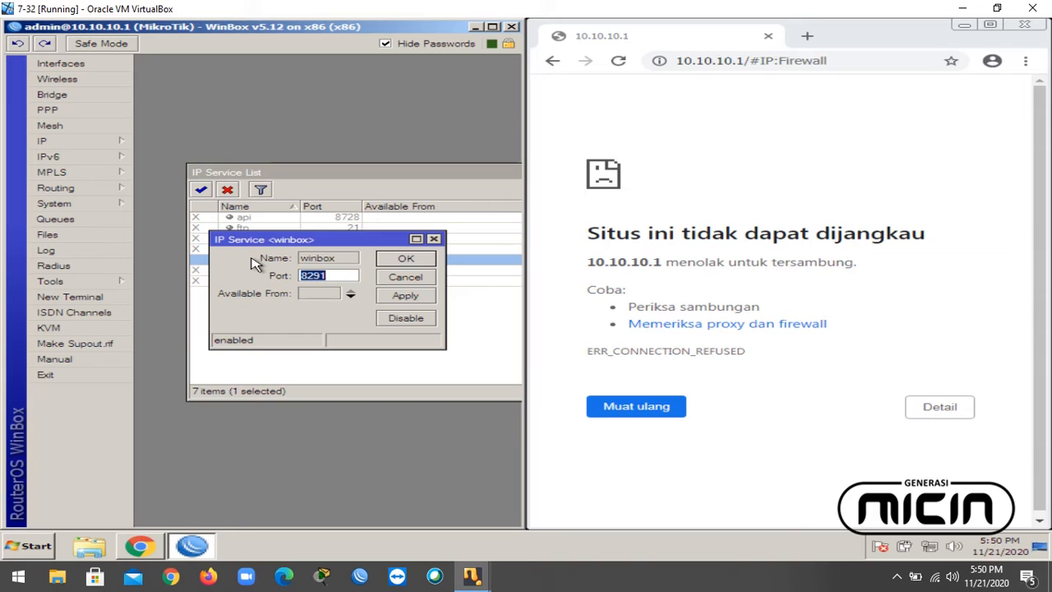
{"action": "left_click", "coordinate": [434, 239]}
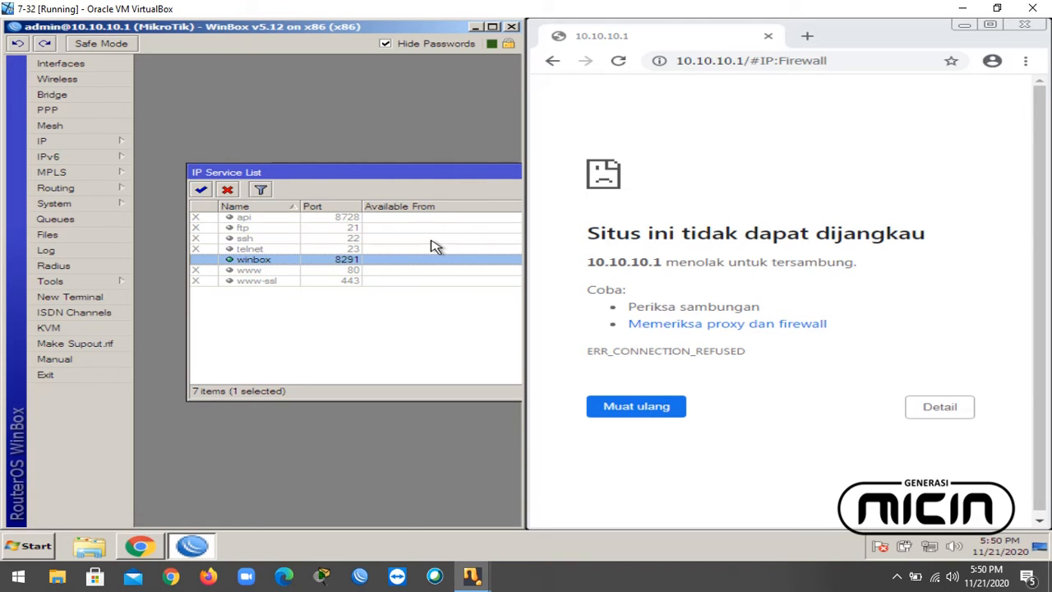
{"action": "double_click", "coordinate": [244, 263]}
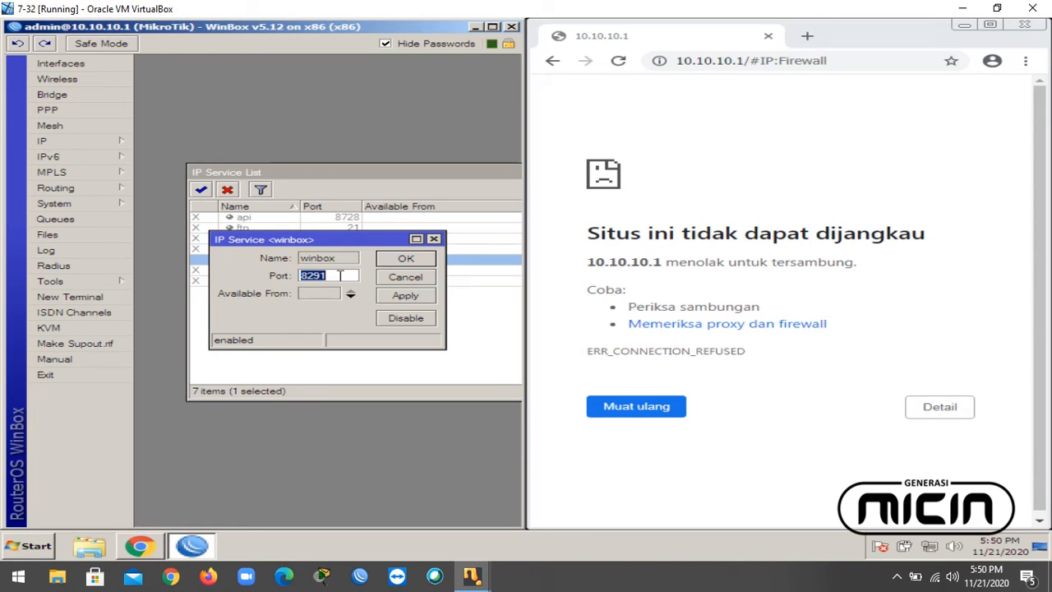
{"action": "type", "text": "212"}
{"action": "left_click", "coordinate": [407, 297]}
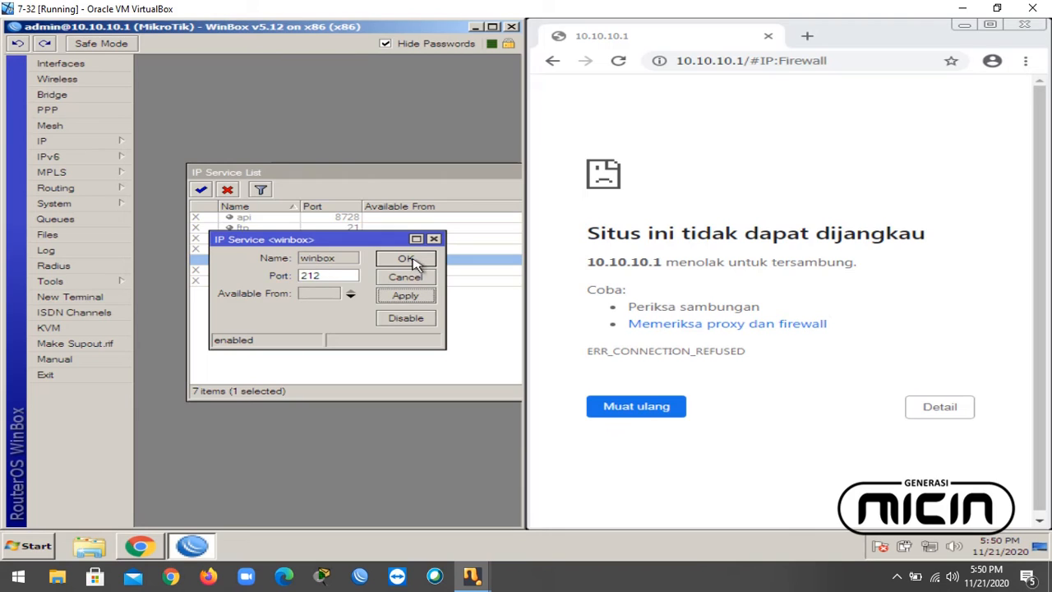
{"action": "left_click", "coordinate": [414, 259]}
{"action": "key", "text": "Escape"}
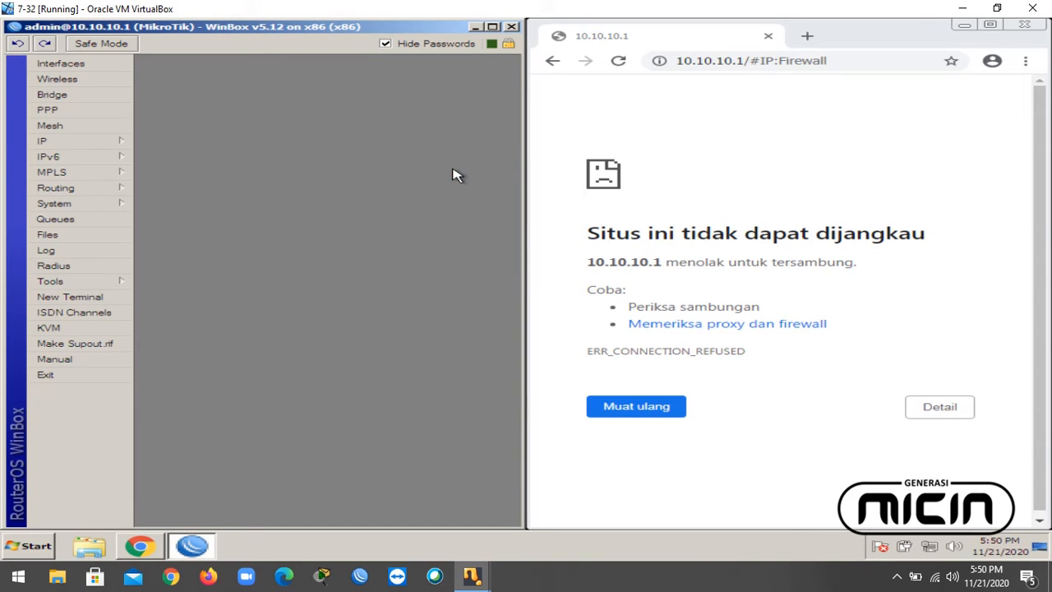
Close the WinBox session and run winbox-2.2.18 again from the desktop
{"action": "left_click", "coordinate": [511, 27]}
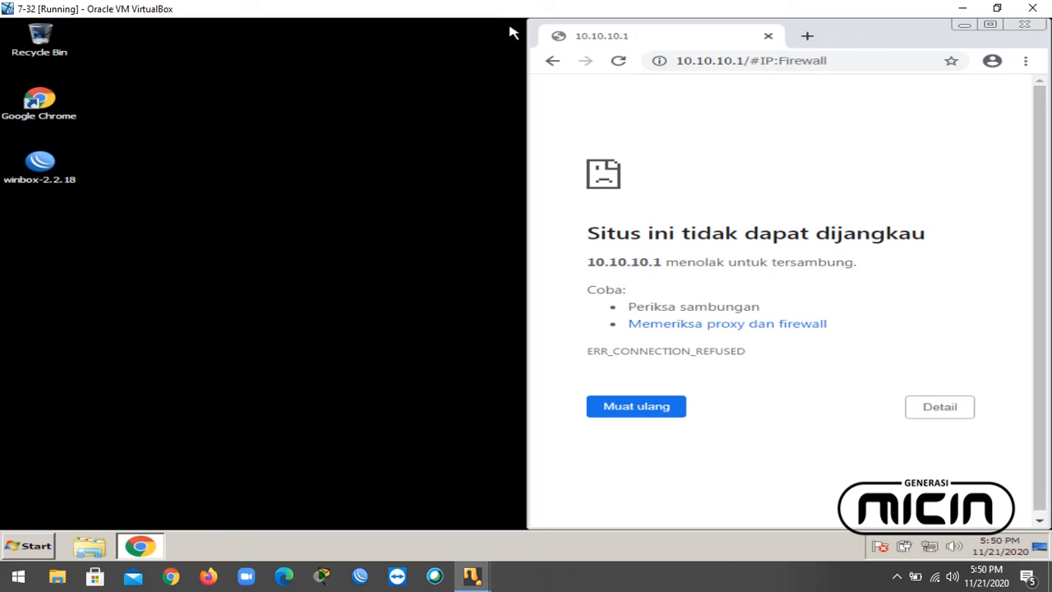
{"action": "left_click", "coordinate": [39, 171]}
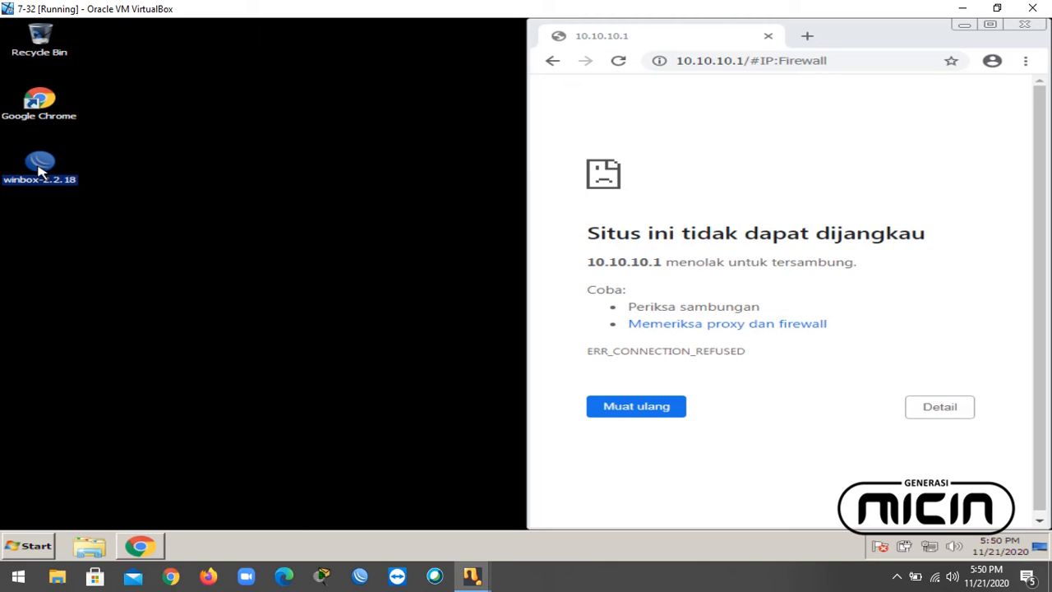
{"action": "left_click", "coordinate": [195, 192]}
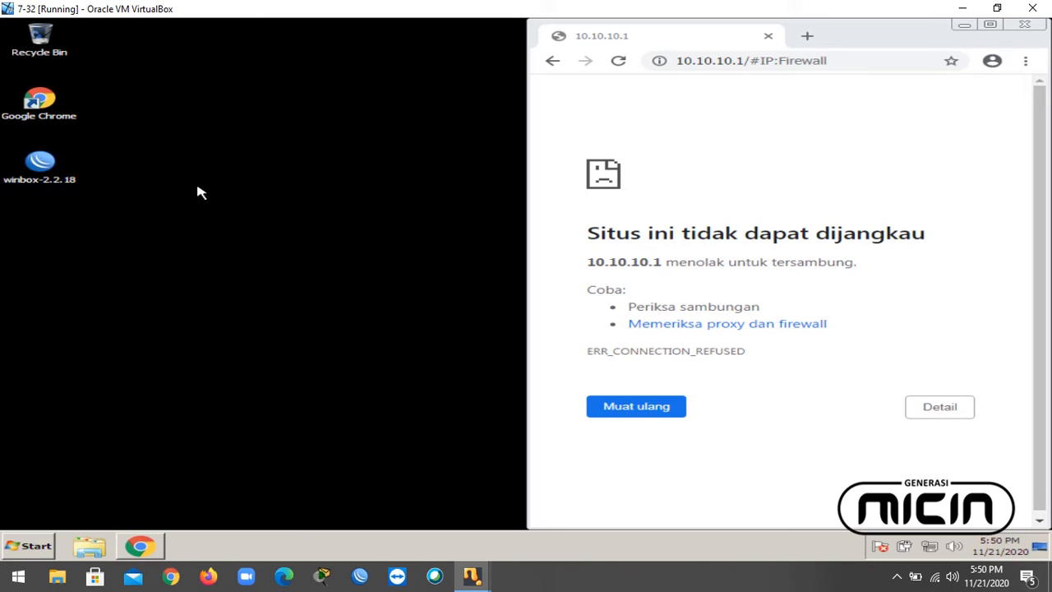
{"action": "left_click", "coordinate": [49, 171]}
{"action": "left_click", "coordinate": [155, 172]}
{"action": "left_click", "coordinate": [64, 168]}
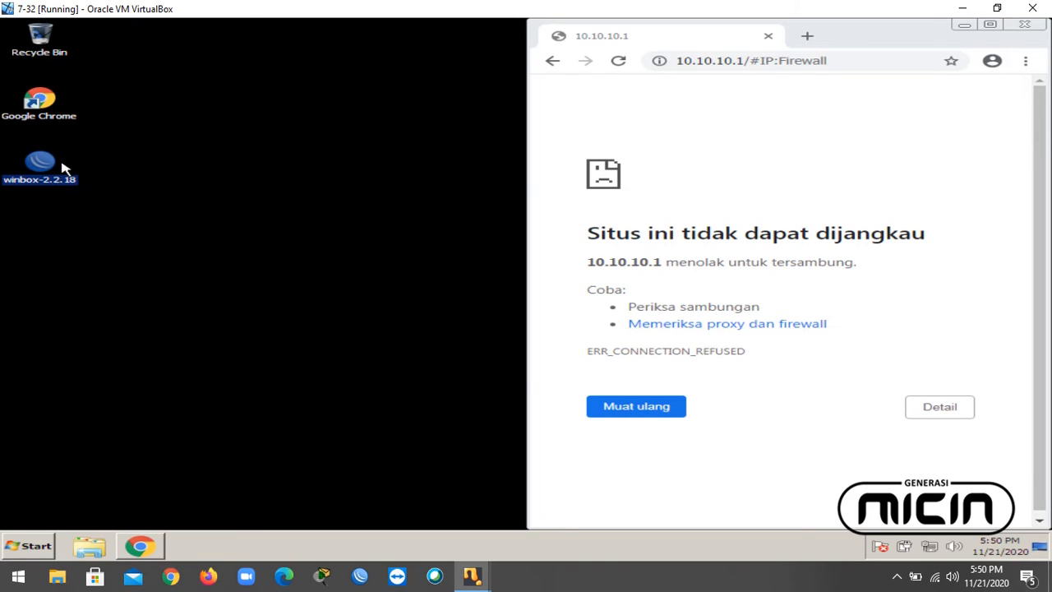
{"action": "left_click", "coordinate": [599, 294]}
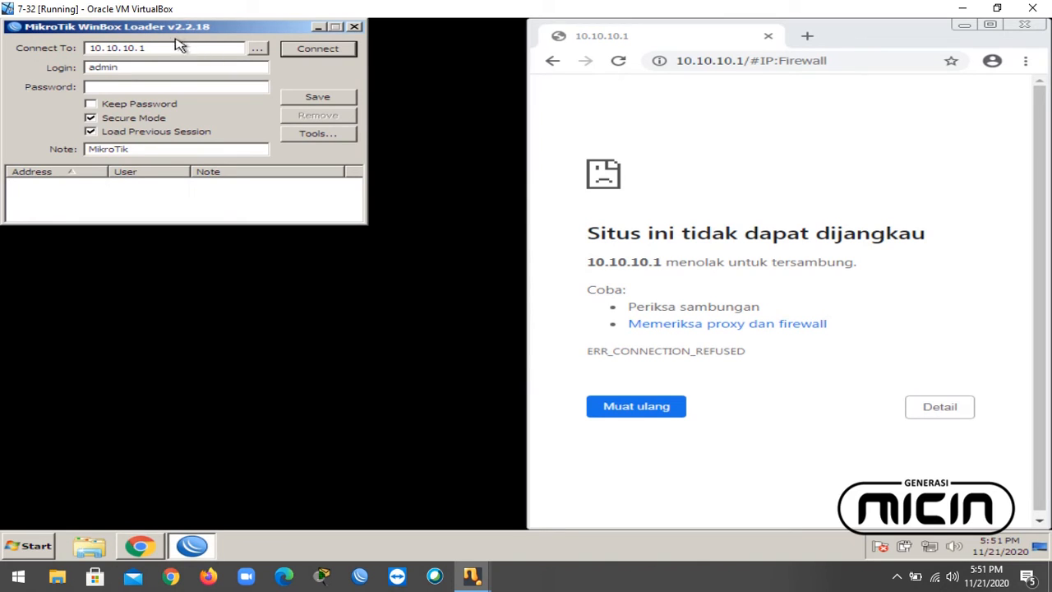
Try to connect to the router as admin using the address 10.10.10.1::212
{"action": "left_click", "coordinate": [171, 47]}
{"action": "type", "text": "::212"}
{"action": "key", "text": "shift+Left"}
{"action": "key", "text": "shift+Left"}
{"action": "key", "text": "shift+Left"}
{"action": "key", "text": "shift+Left"}
{"action": "key", "text": "shift+Left"}
{"action": "left_click", "coordinate": [320, 49]}
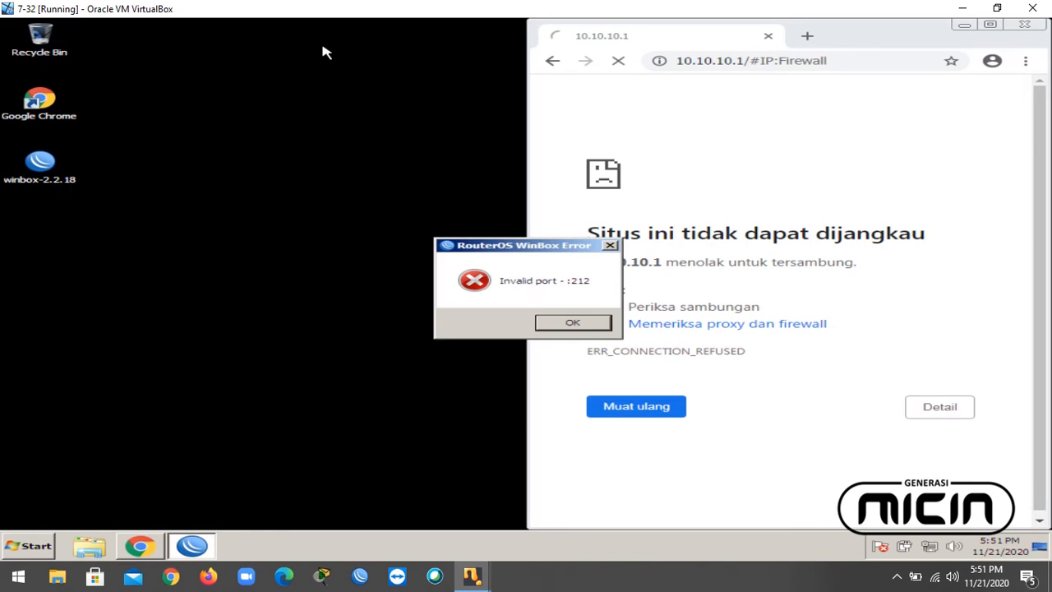
{"action": "key", "text": "Return"}
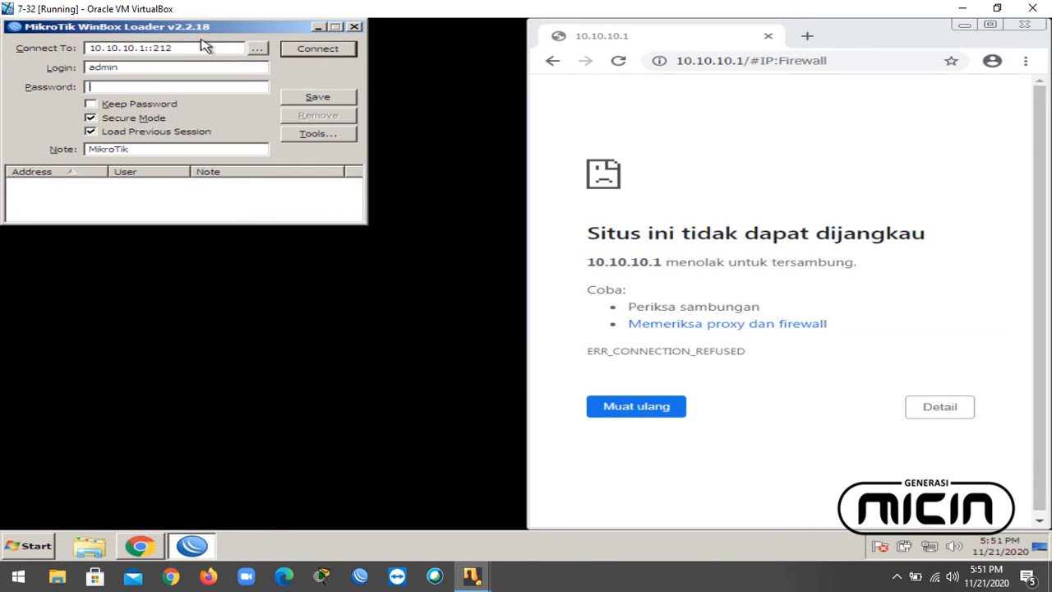
Connect to 10.10.10.1 on port 212 as admin, dismiss the RouterOS welcome notice and maximize WinBox
{"action": "key", "text": "Return"}
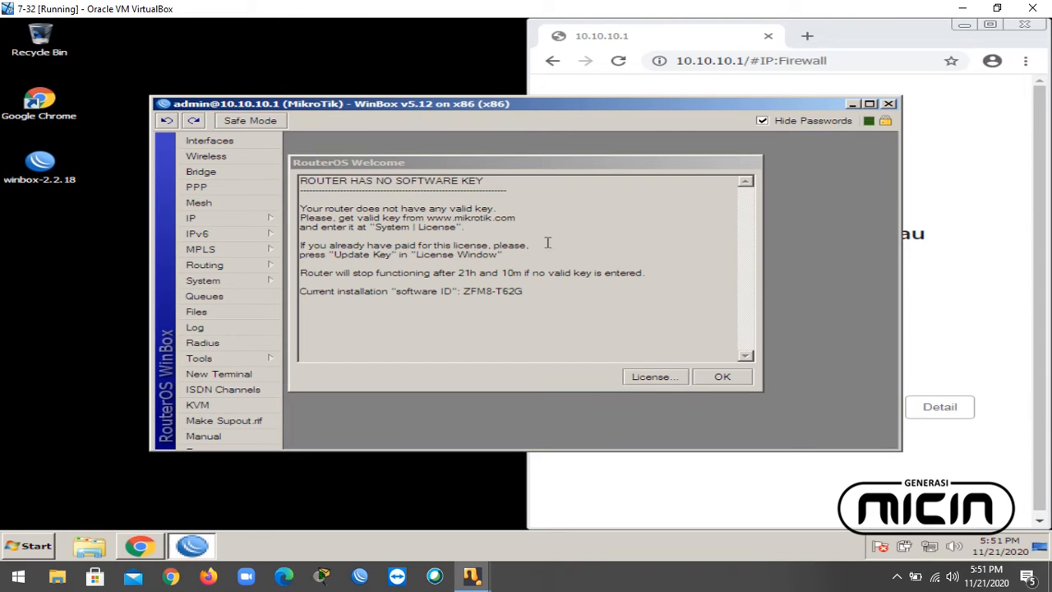
{"action": "left_click", "coordinate": [717, 379]}
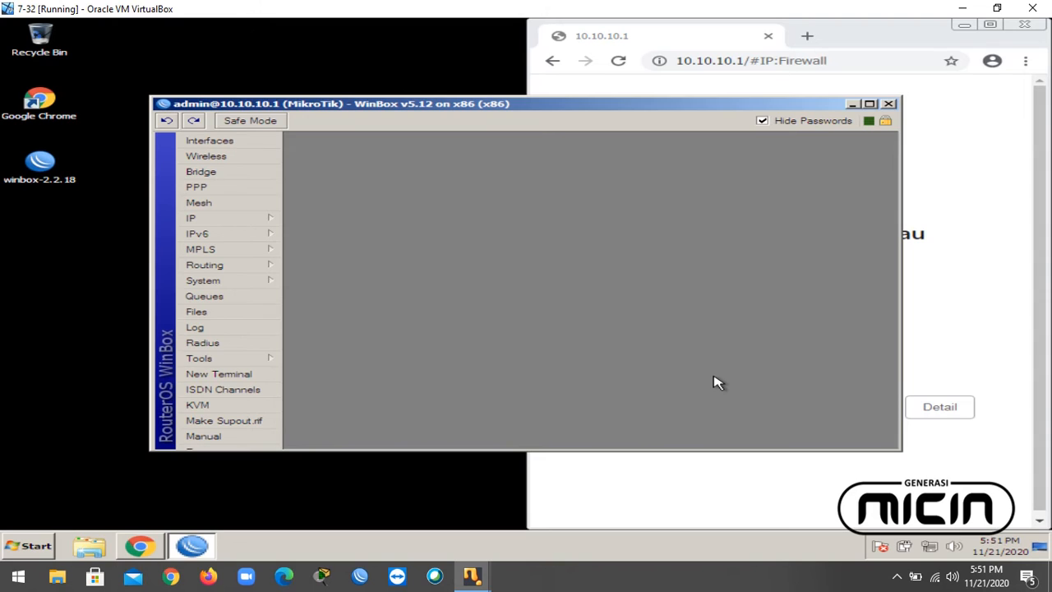
{"action": "key", "text": "super+Up"}
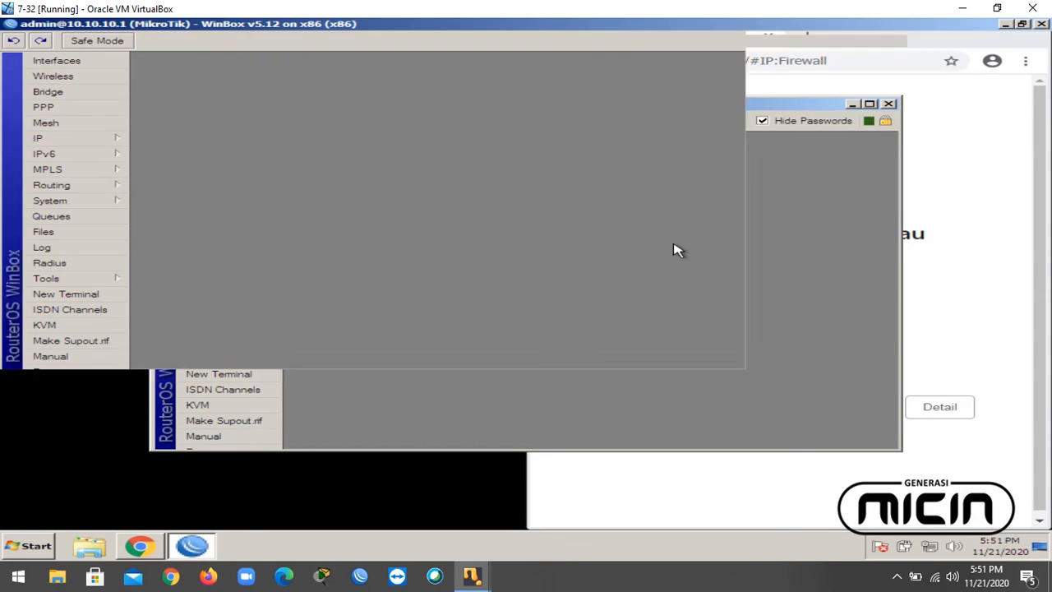
{"action": "left_click", "coordinate": [62, 205]}
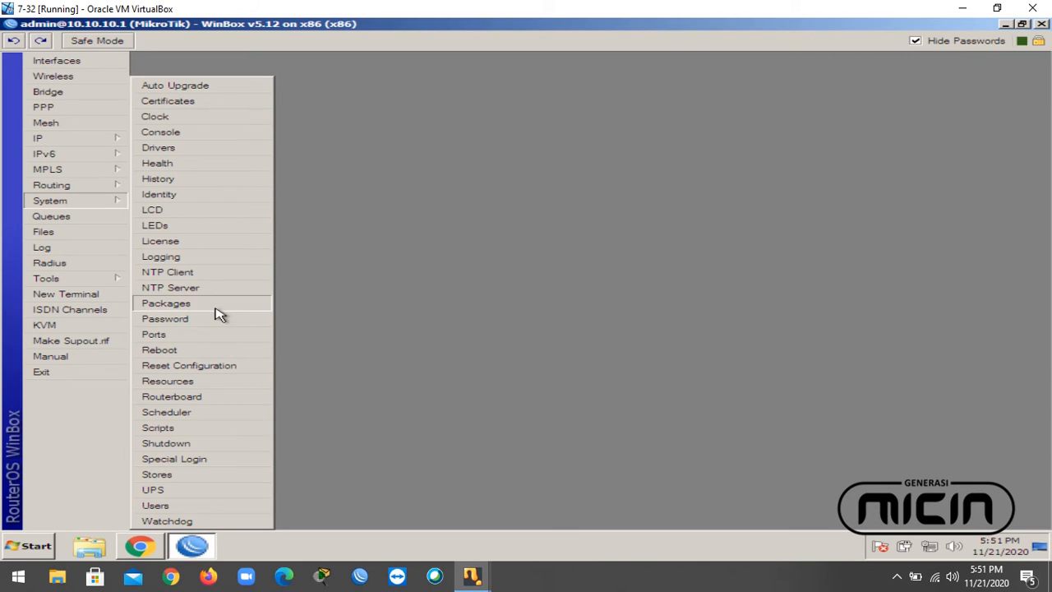
{"action": "left_click", "coordinate": [157, 507]}
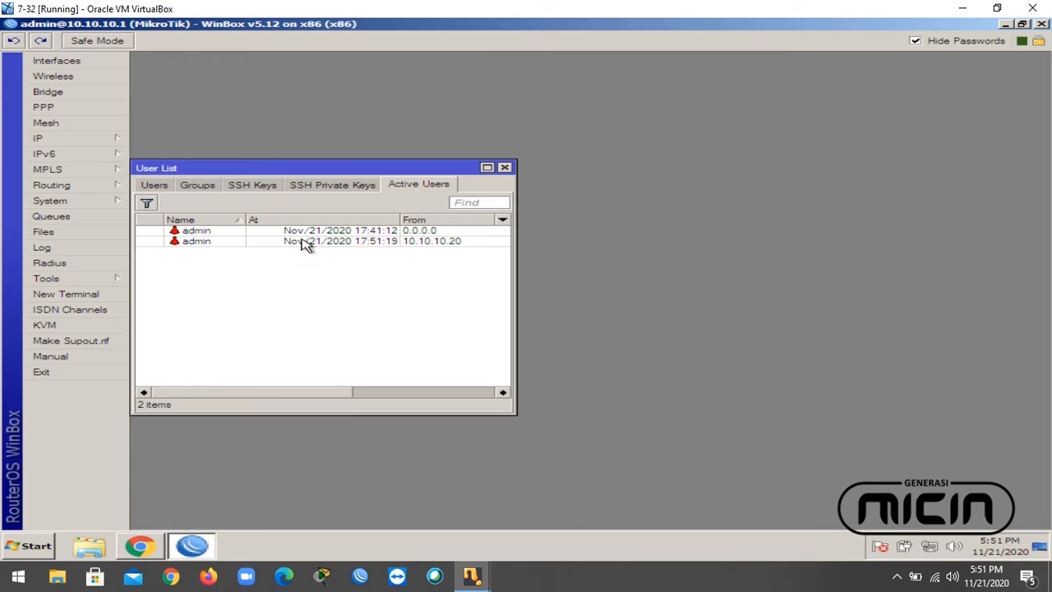
{"action": "left_click", "coordinate": [159, 189]}
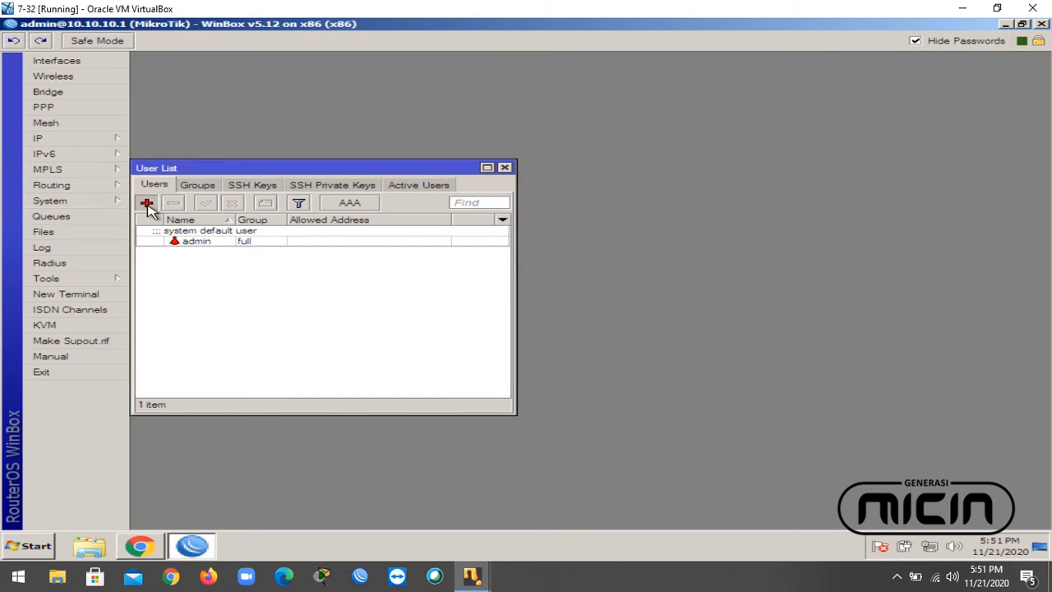
{"action": "left_click", "coordinate": [147, 203]}
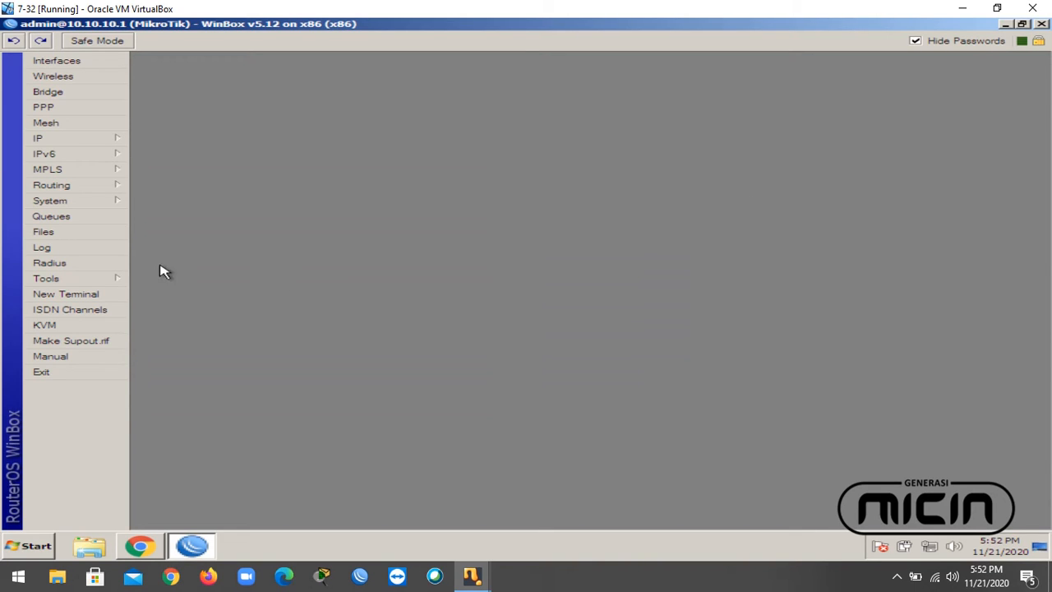
Open the router's user list and start a new user named FMY in the full group
{"action": "left_click", "coordinate": [83, 209]}
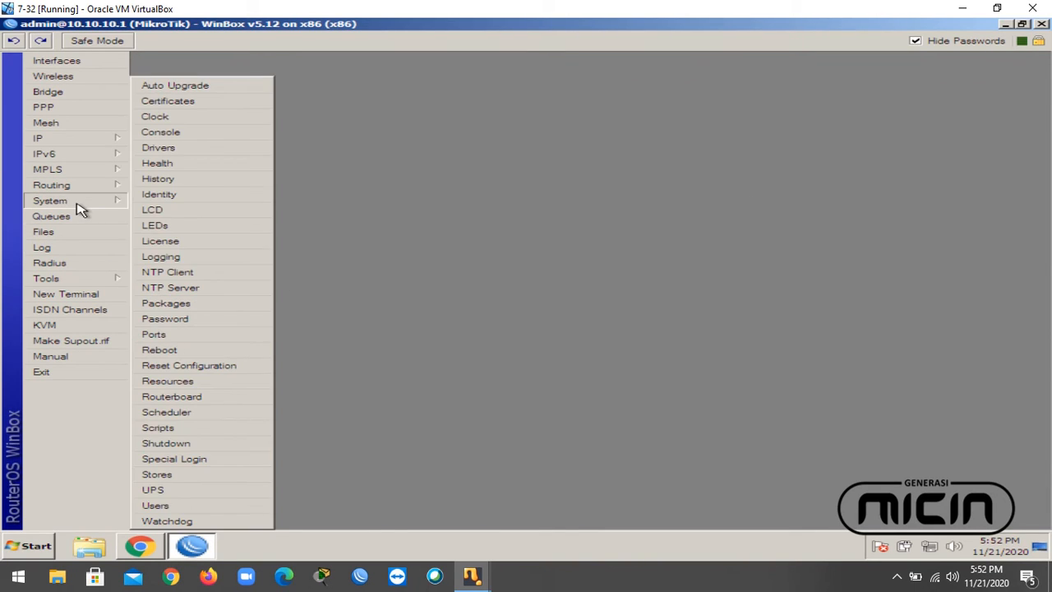
{"action": "left_click", "coordinate": [156, 506]}
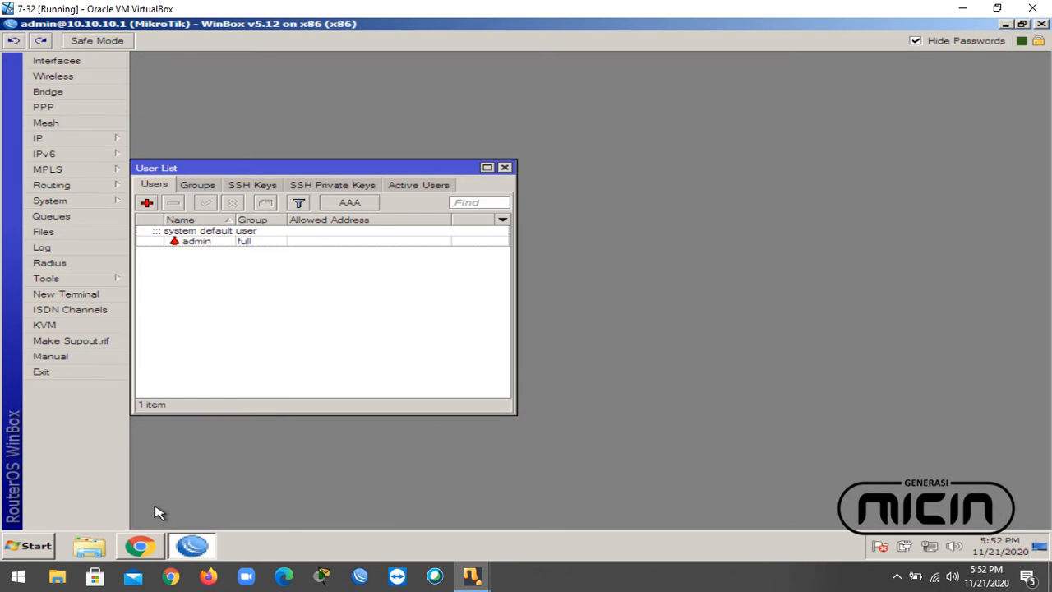
{"action": "left_click", "coordinate": [147, 204]}
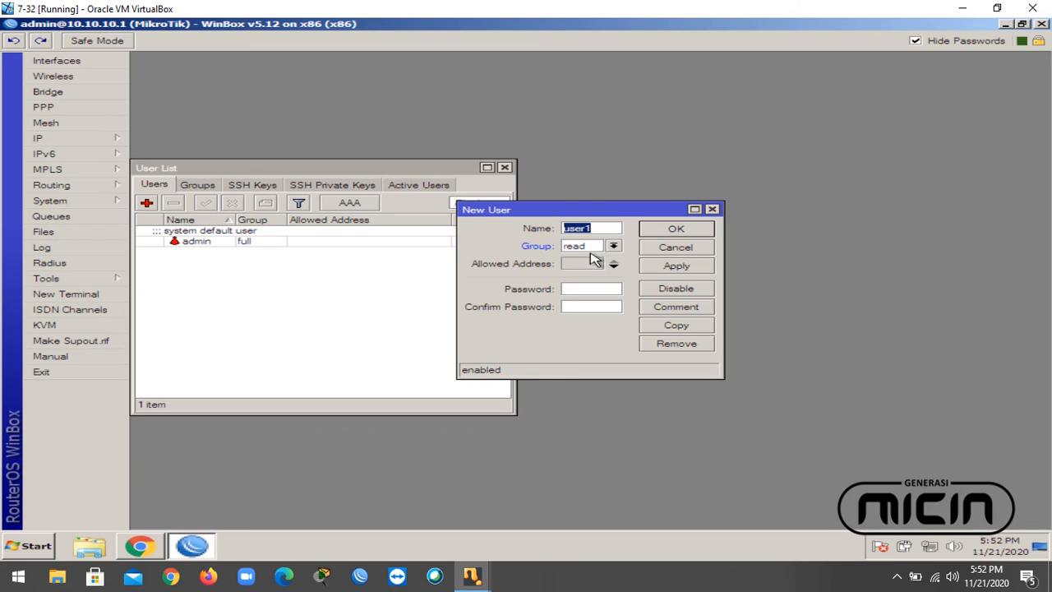
{"action": "type", "text": "FMY"}
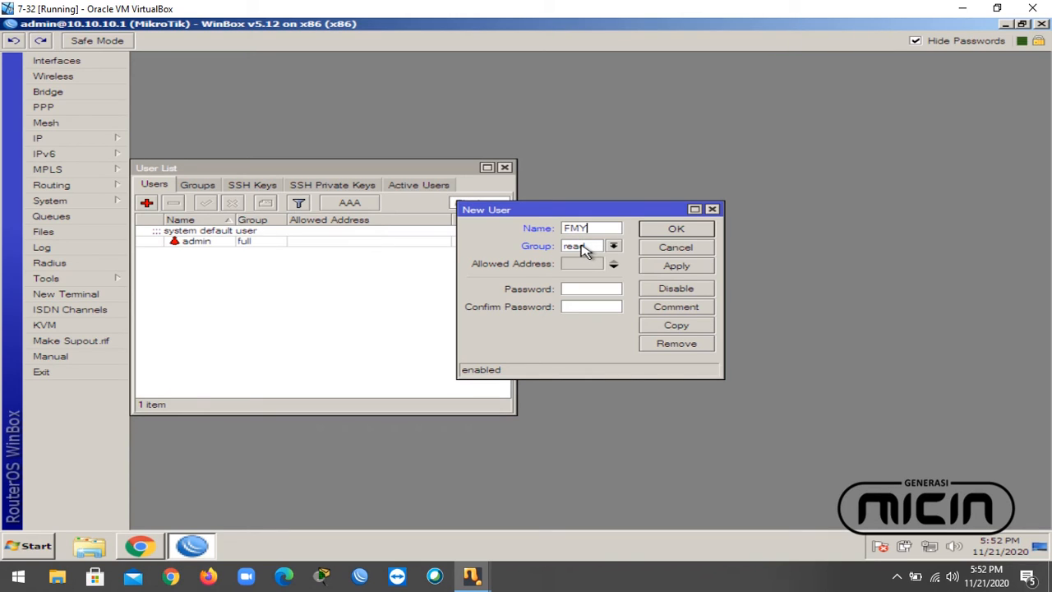
{"action": "left_click", "coordinate": [583, 250]}
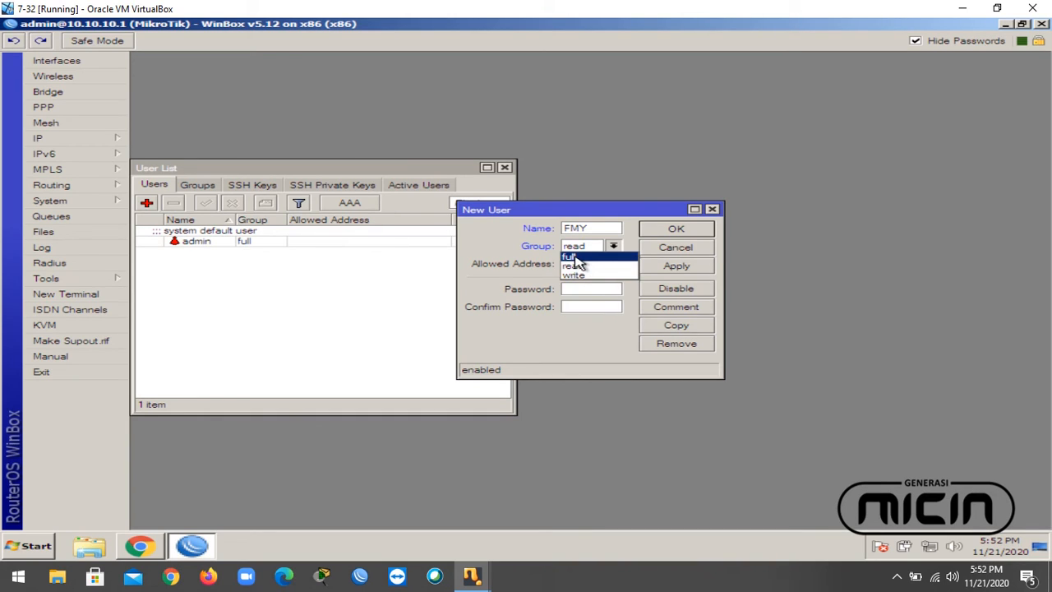
{"action": "left_click", "coordinate": [578, 258]}
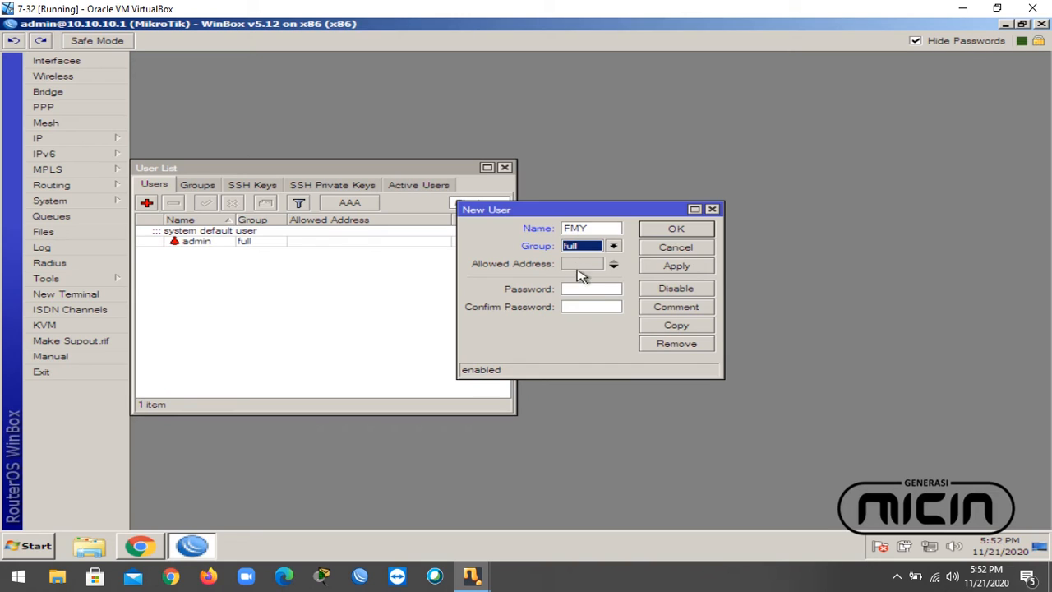
Enter and confirm the new user's password, turn off password hiding, and save the FMY account
{"action": "left_click", "coordinate": [578, 289]}
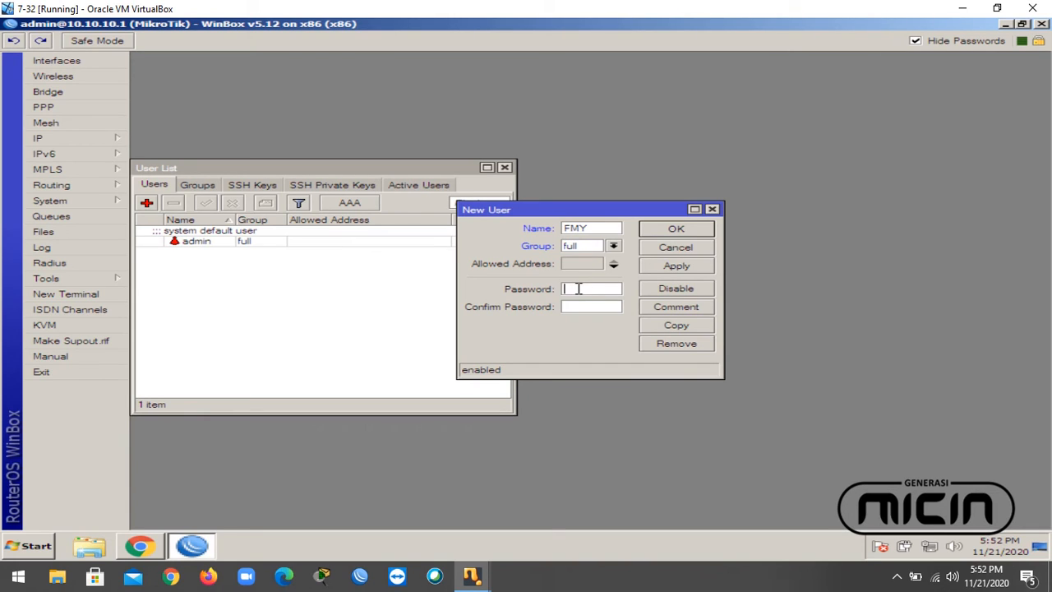
{"action": "type", "text": "********"}
{"action": "left_click", "coordinate": [915, 41]}
{"action": "left_click", "coordinate": [582, 307]}
{"action": "type", "text": "******"}
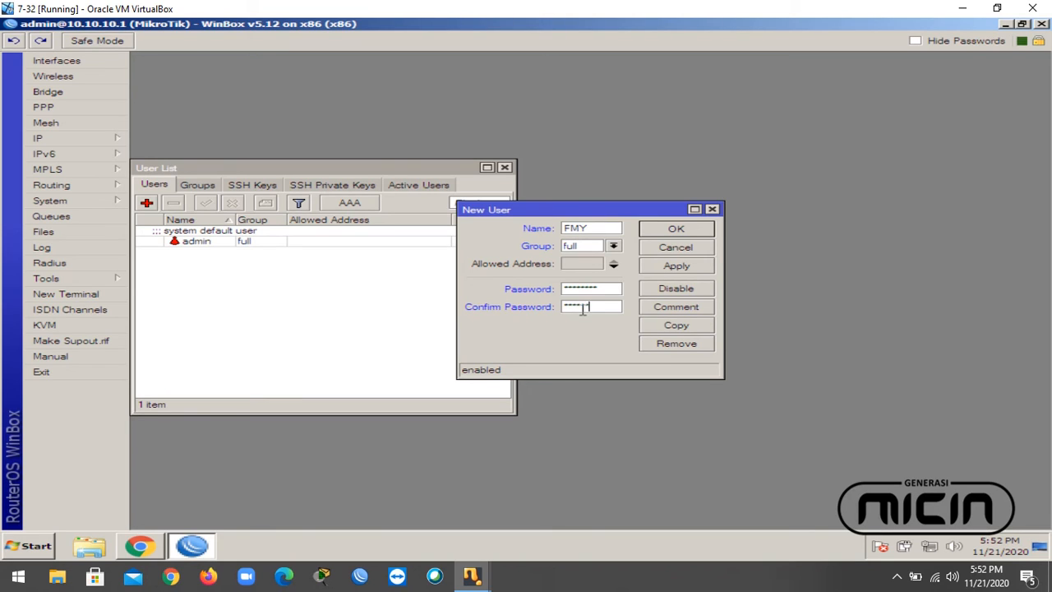
{"action": "type", "text": "***"}
{"action": "left_click", "coordinate": [685, 270]}
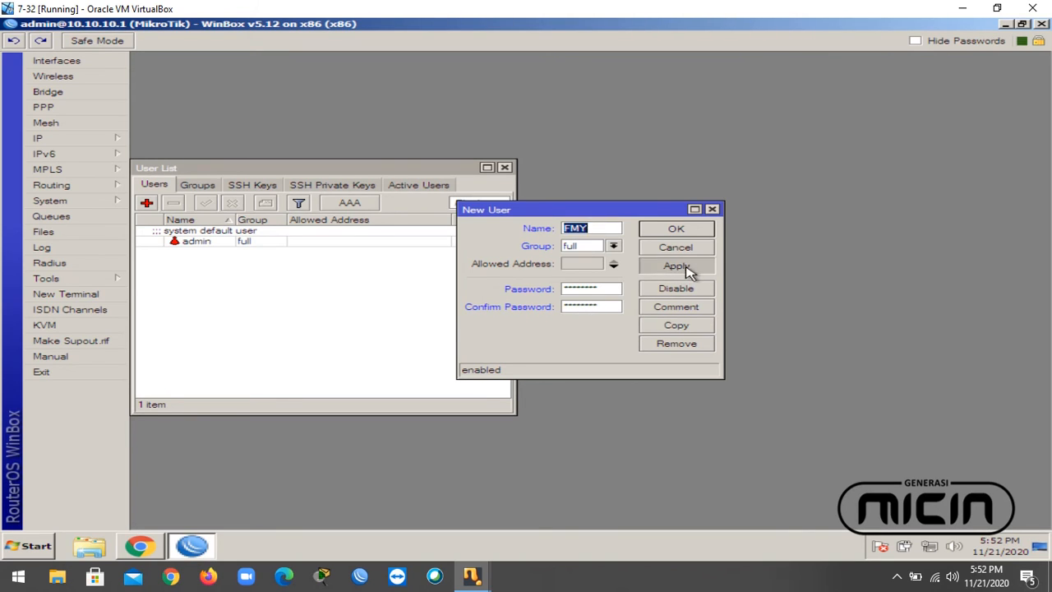
{"action": "left_click", "coordinate": [679, 230]}
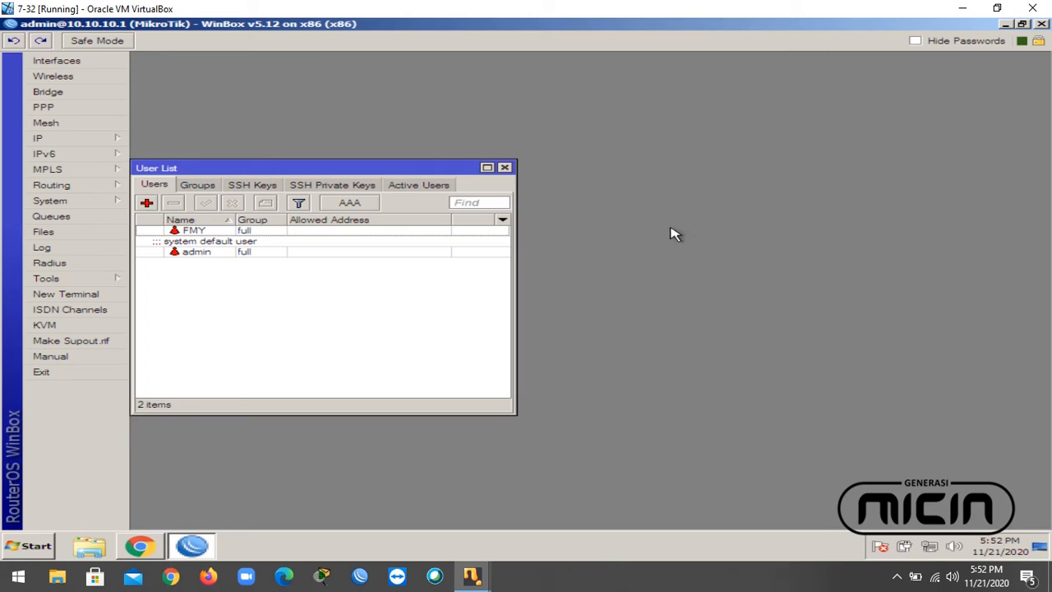
Disable the default admin user in the User List
{"action": "left_click", "coordinate": [210, 253]}
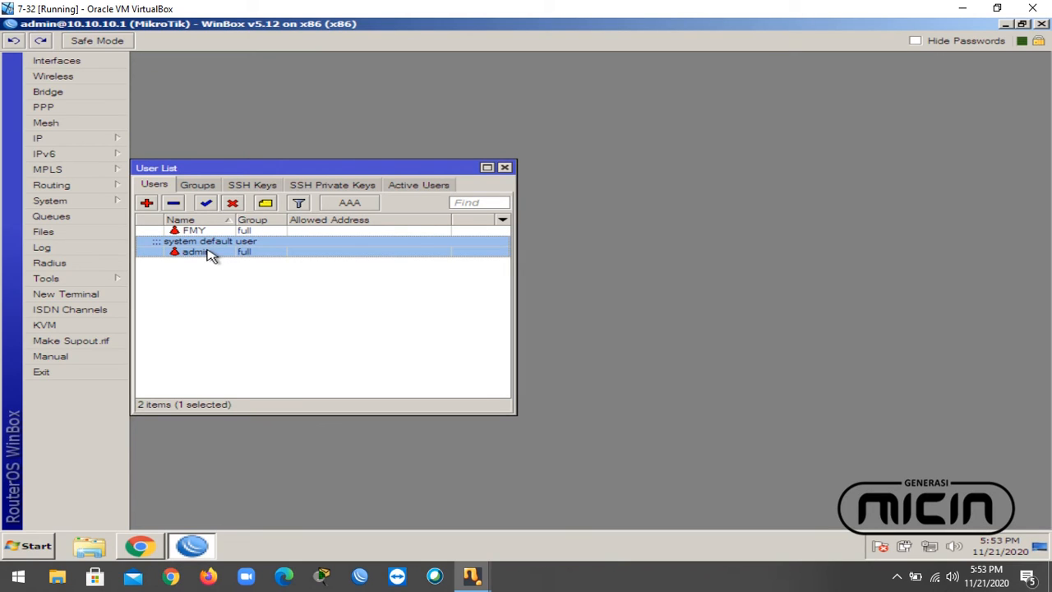
{"action": "left_click", "coordinate": [233, 205]}
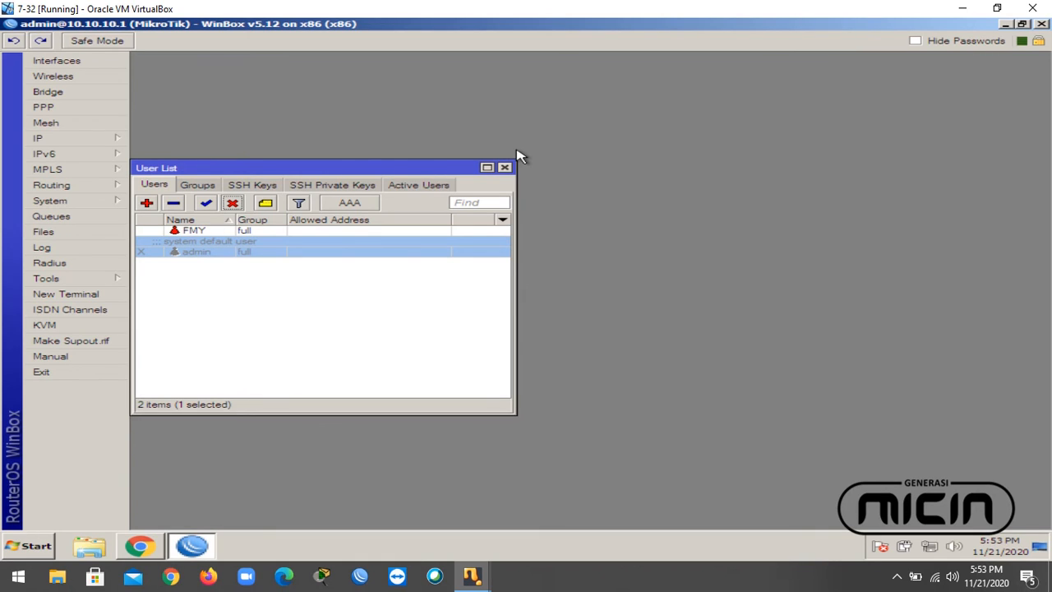
Run winbox-2.2.18 from the desktop and try to connect to 10.10.10.1:212 as admin
{"action": "key", "text": "super+d"}
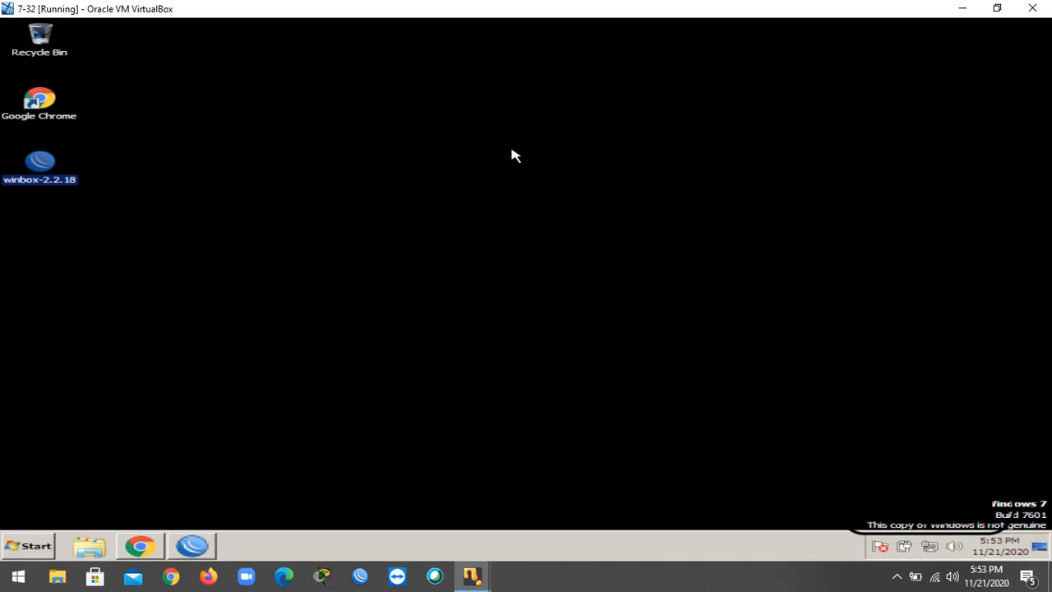
{"action": "left_click", "coordinate": [110, 189]}
{"action": "double_click", "coordinate": [56, 169]}
{"action": "key", "text": "Left"}
{"action": "key", "text": "Return"}
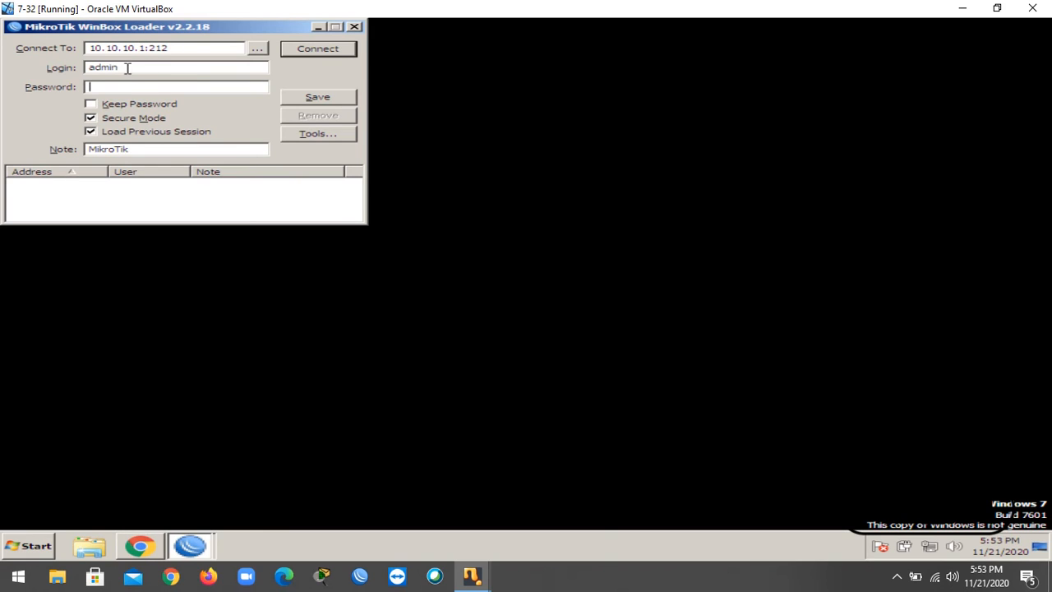
{"action": "left_click", "coordinate": [332, 52]}
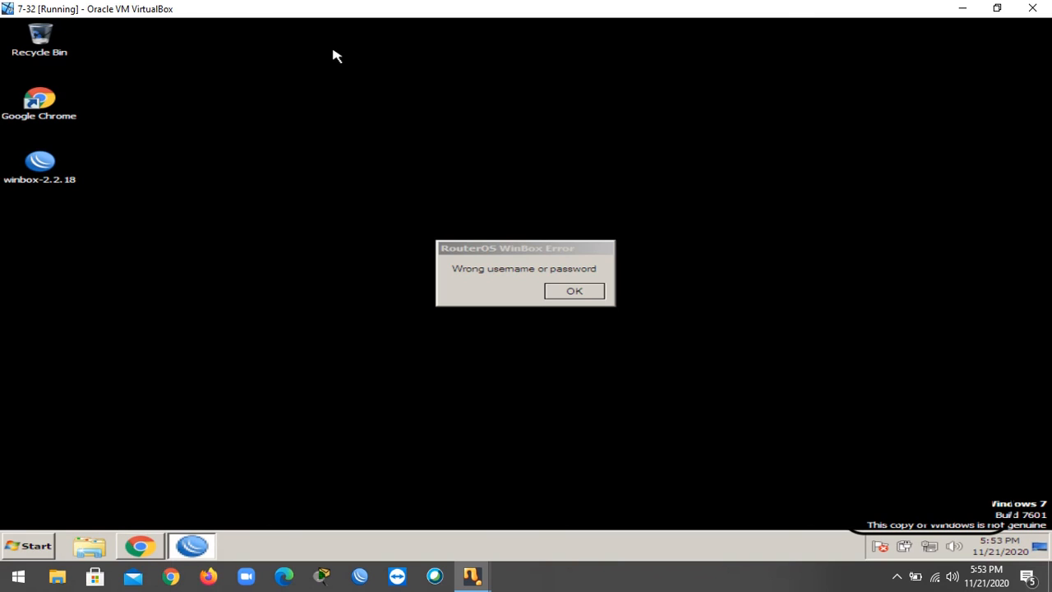
{"action": "left_click", "coordinate": [573, 292]}
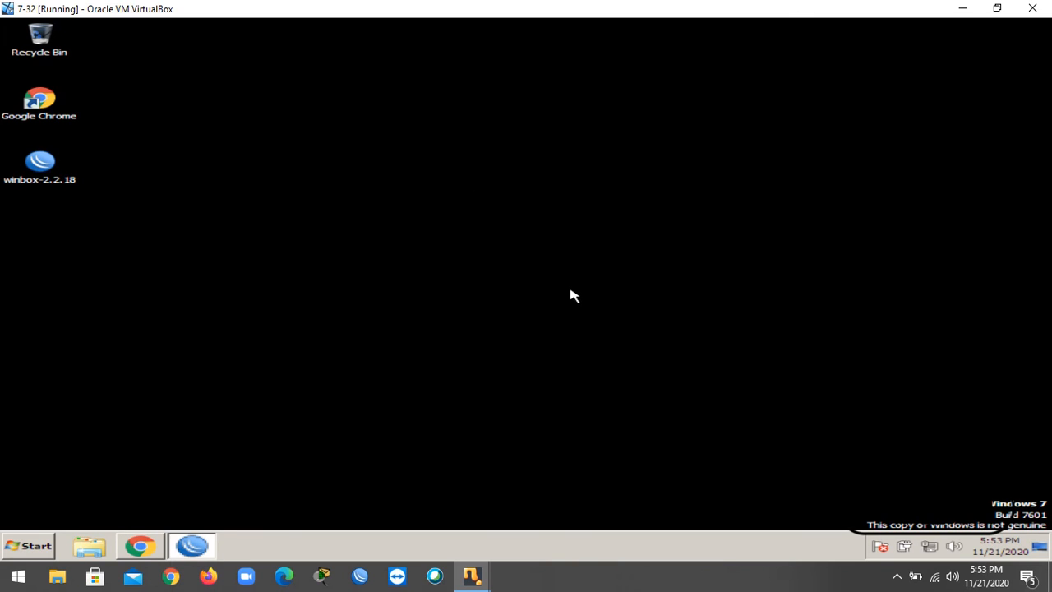
Run winbox-2.2.18 again and fill in the login FMY and the account password for 10.10.10.1:212
{"action": "double_click", "coordinate": [44, 168]}
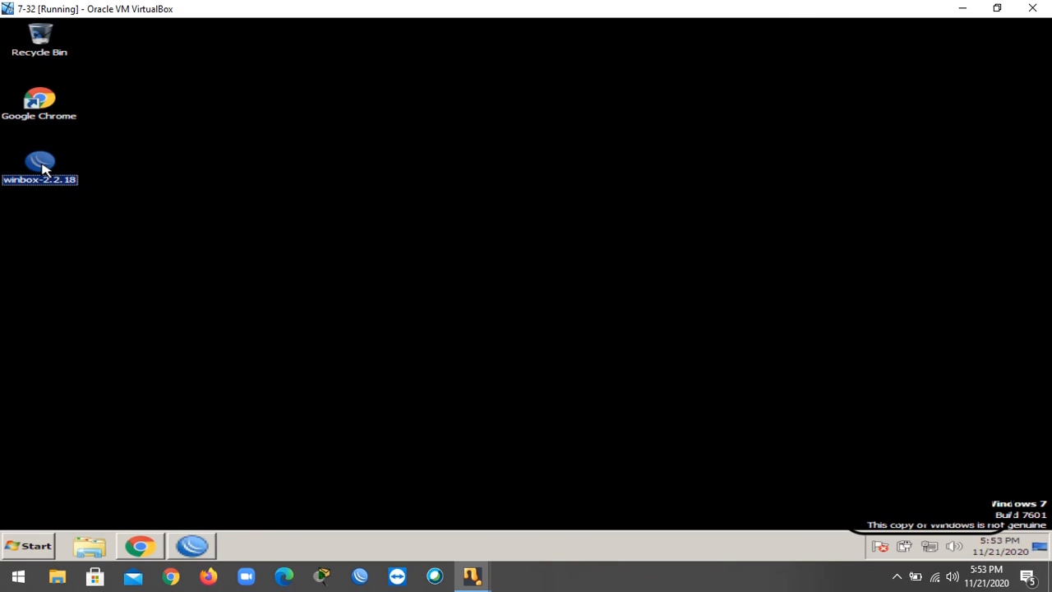
{"action": "key", "text": "Return"}
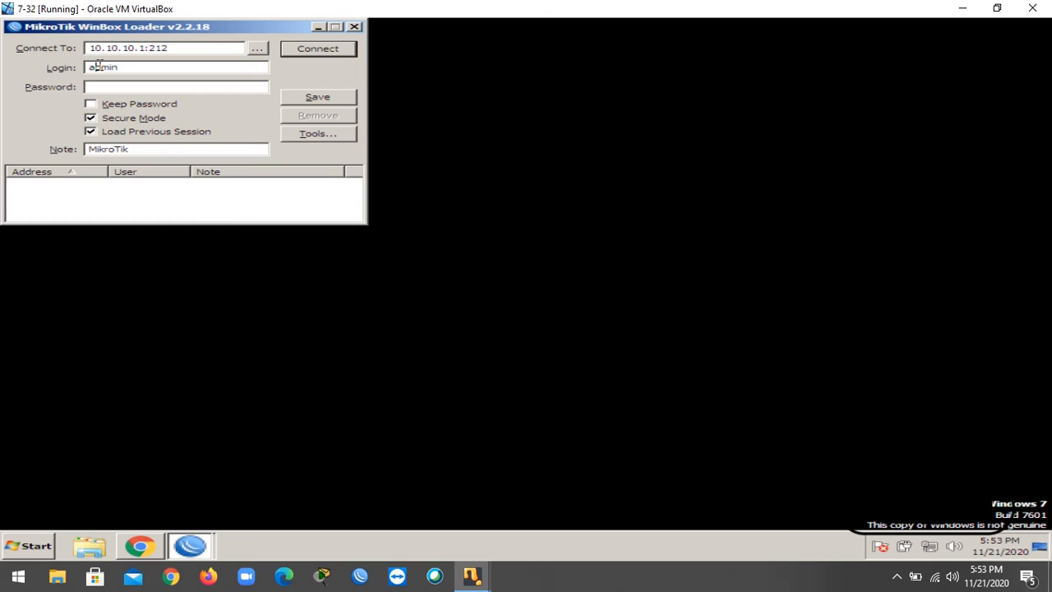
{"action": "left_click", "coordinate": [120, 67]}
{"action": "key", "text": "BackSpace"}
{"action": "key", "text": "BackSpace"}
{"action": "key", "text": "BackSpace"}
{"action": "key", "text": "BackSpace"}
{"action": "key", "text": "BackSpace"}
{"action": "type", "text": "FMY"}
{"action": "key", "text": "Tab"}
{"action": "type", "text": "********"}
Enable Keep Password, leave Secure Mode on, and save the FMY connection to the address list
{"action": "left_click", "coordinate": [90, 104]}
{"action": "left_click", "coordinate": [90, 117]}
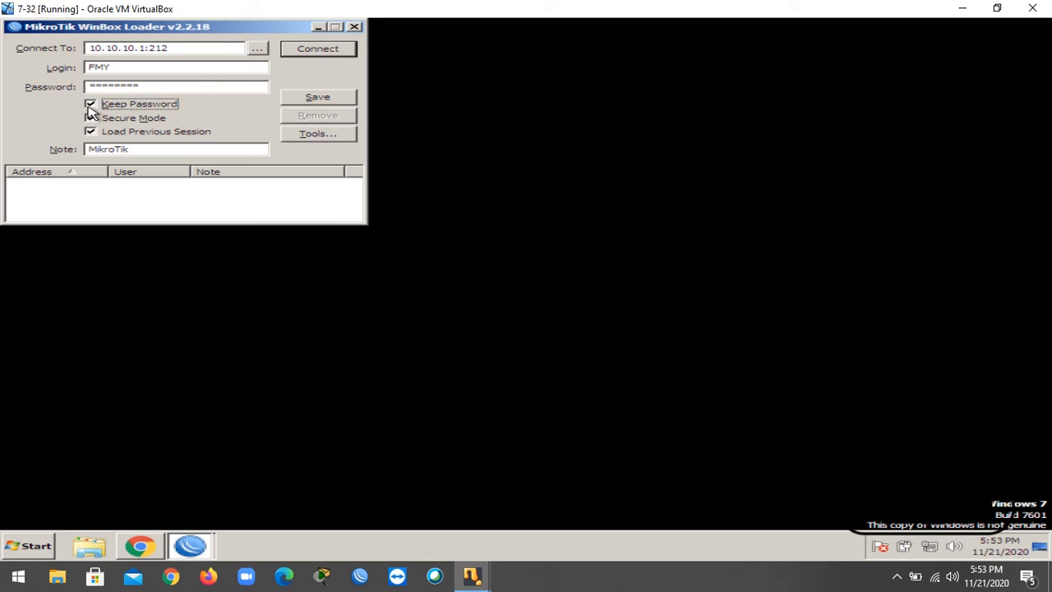
{"action": "left_click", "coordinate": [329, 98]}
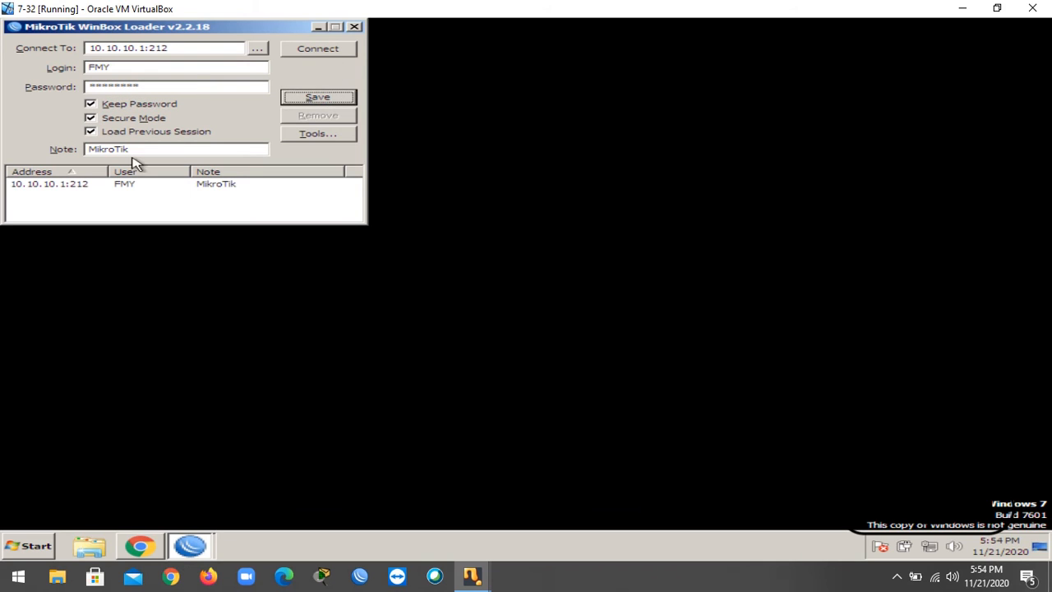
Connect to the router with the saved FMY entry and dismiss the RouterOS welcome notice
{"action": "left_click", "coordinate": [127, 187]}
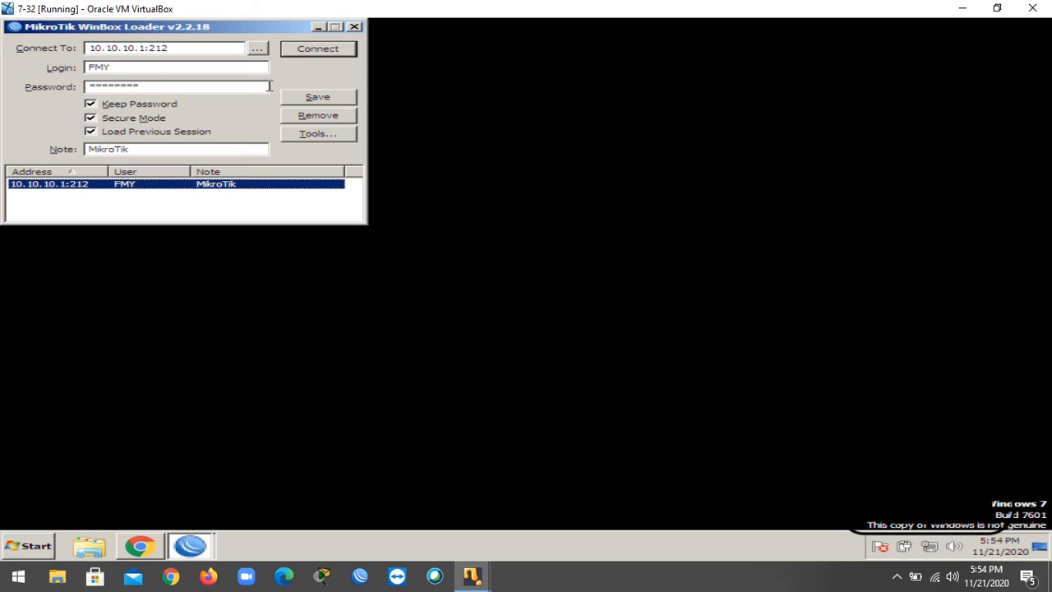
{"action": "left_click", "coordinate": [320, 49]}
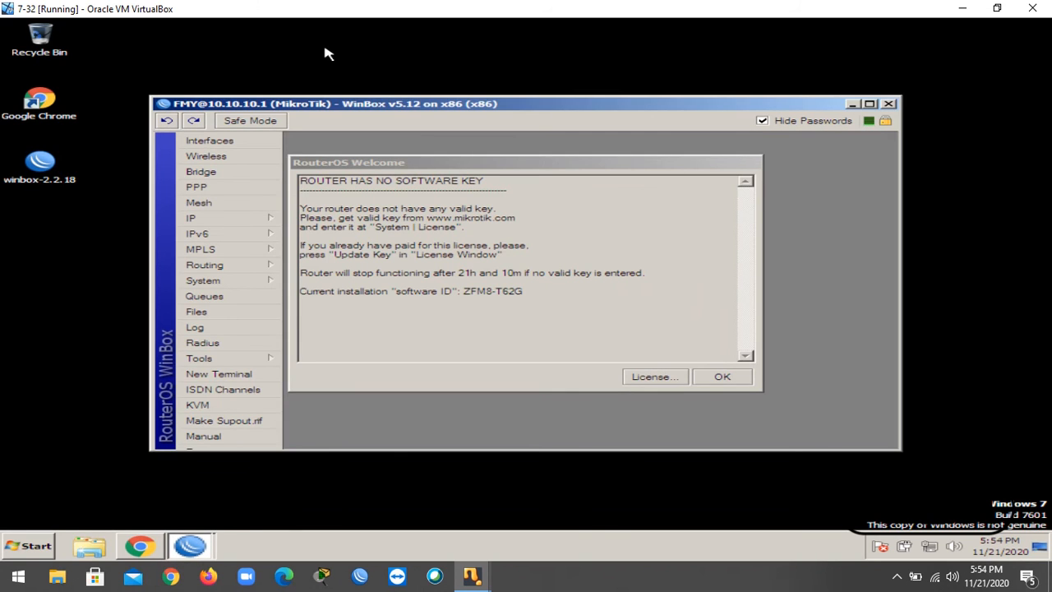
{"action": "left_click", "coordinate": [720, 377]}
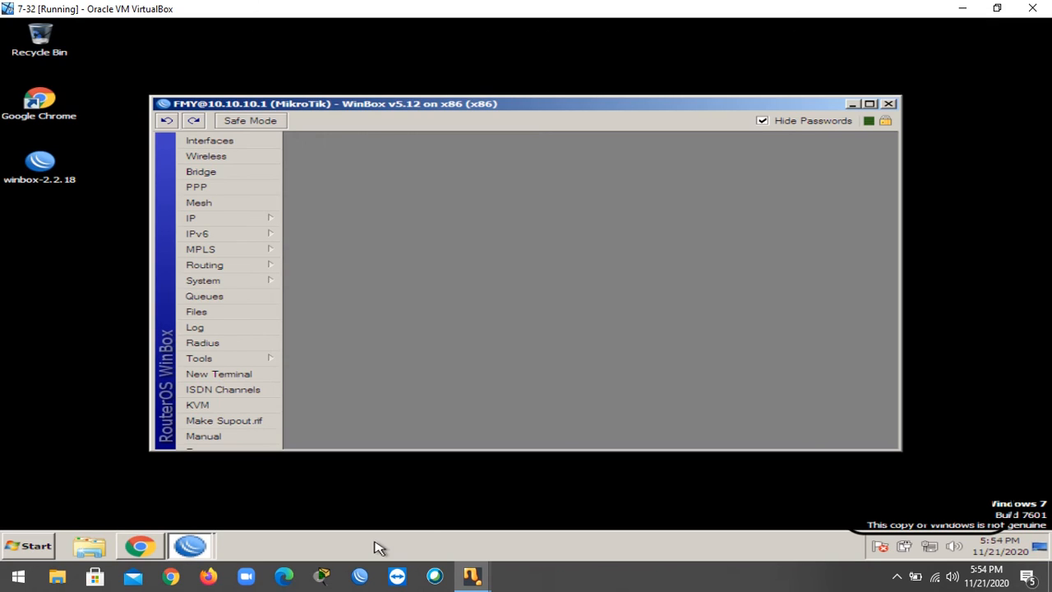
Close the admin WinBox session that is still open and maximize the FMY session
{"action": "left_click", "coordinate": [204, 555]}
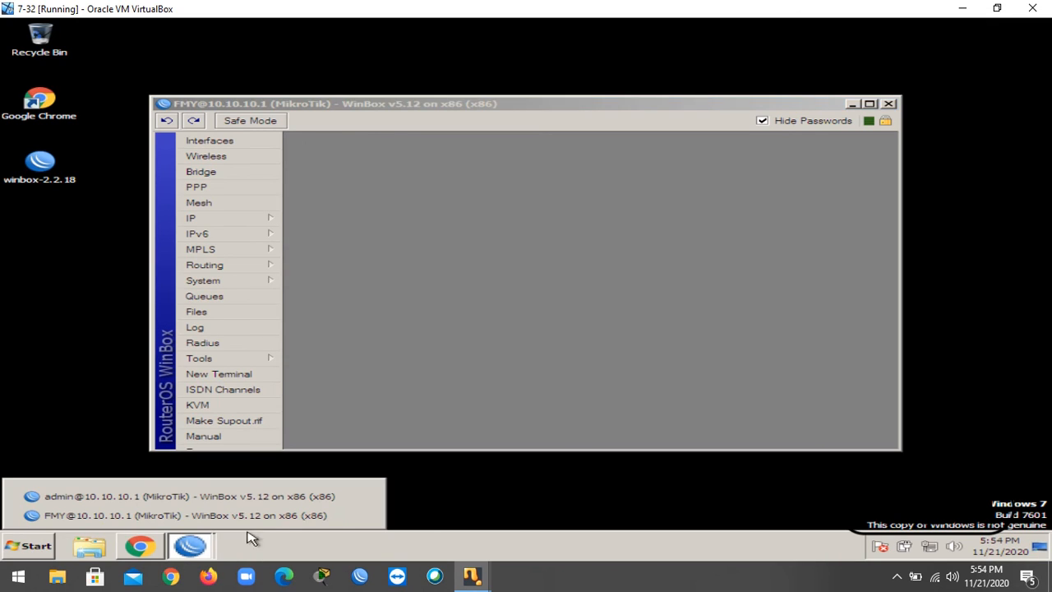
{"action": "left_click", "coordinate": [359, 498]}
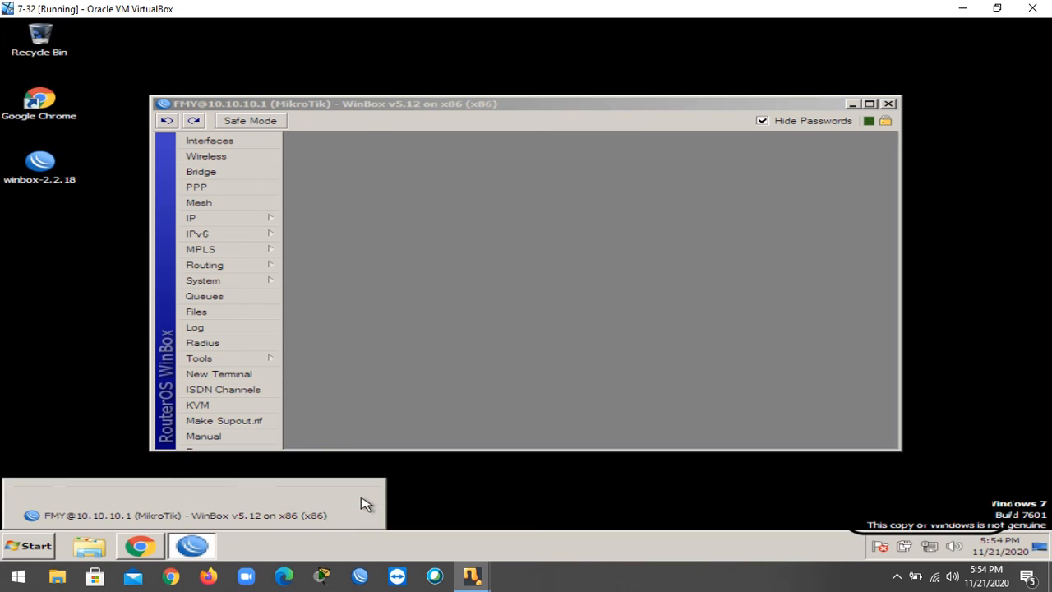
{"action": "left_click", "coordinate": [435, 322]}
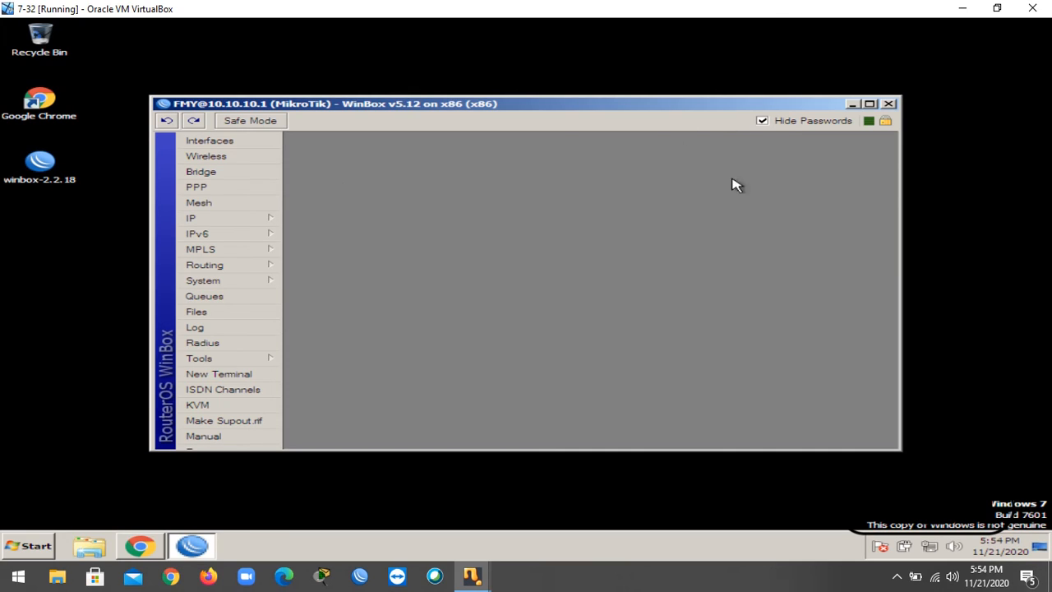
{"action": "key", "text": "super+Up"}
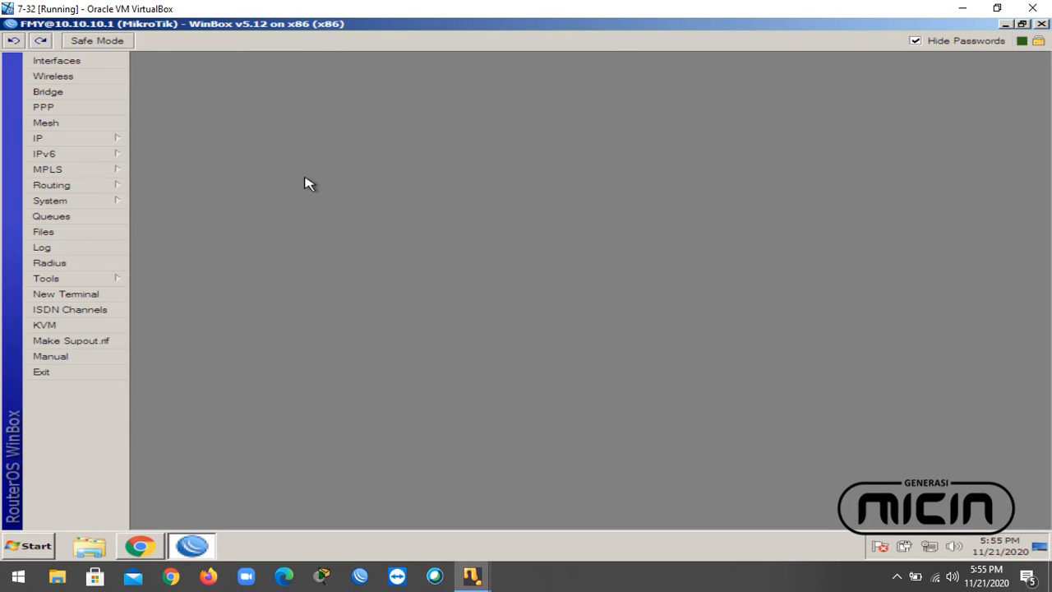
Open the router's ARP List, select the 10.10.10.20 entry on ether2, and move the list window aside
{"action": "left_click", "coordinate": [113, 141]}
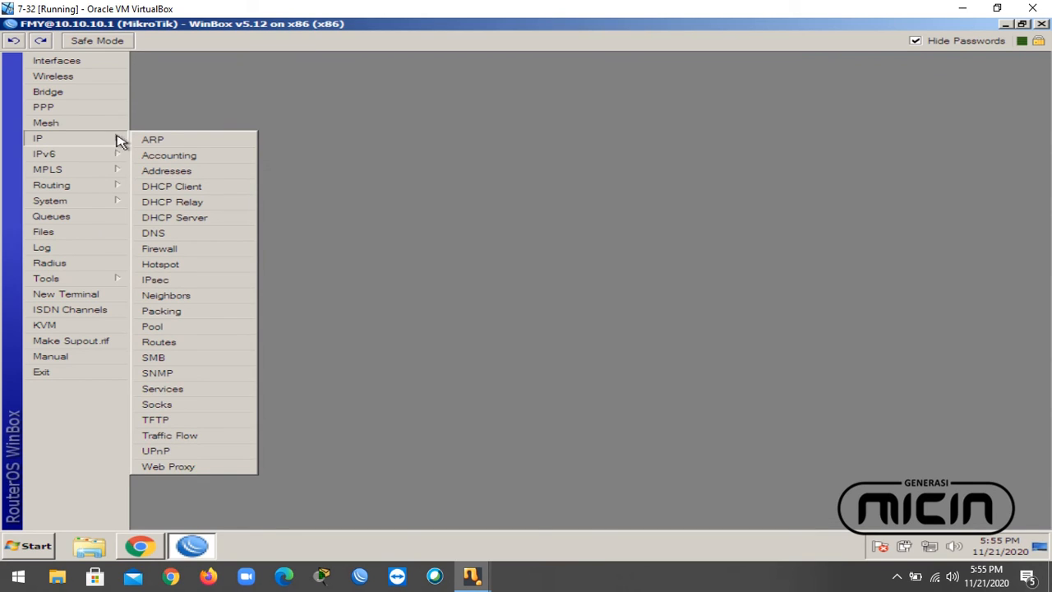
{"action": "left_click", "coordinate": [154, 140]}
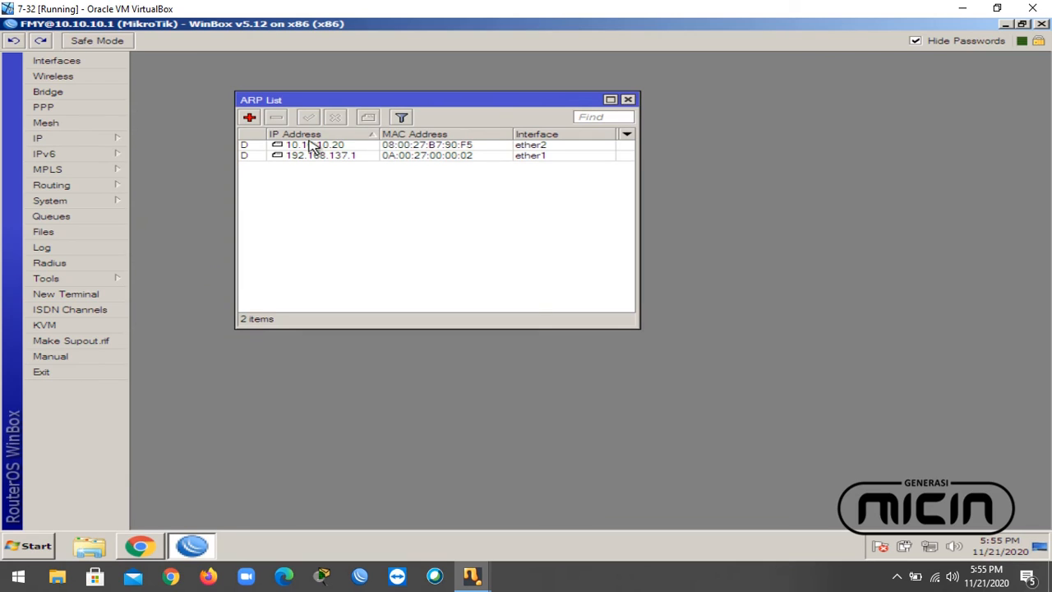
{"action": "left_click", "coordinate": [420, 148]}
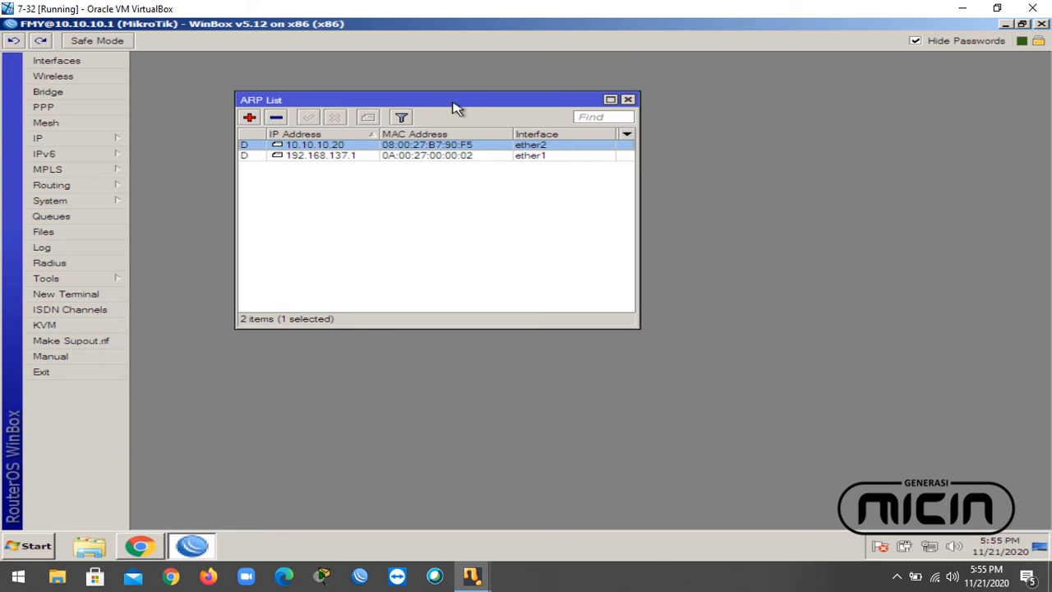
{"action": "left_click_drag", "start_coordinate": [482, 100], "coordinate": [835, 103]}
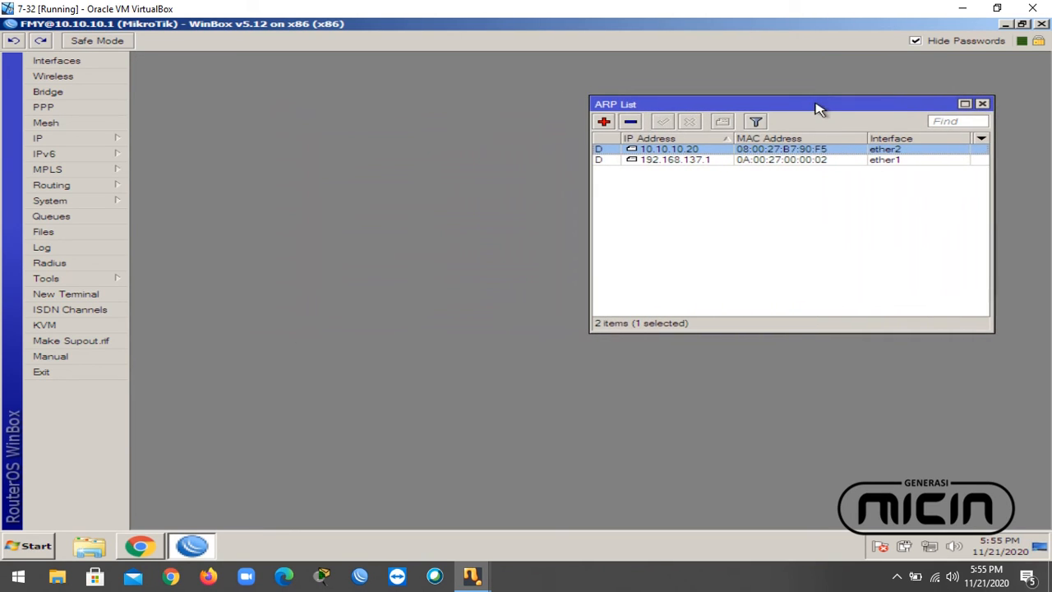
Examine the FMY session's details in the router's active users list, and close them again
{"action": "left_click", "coordinate": [80, 202]}
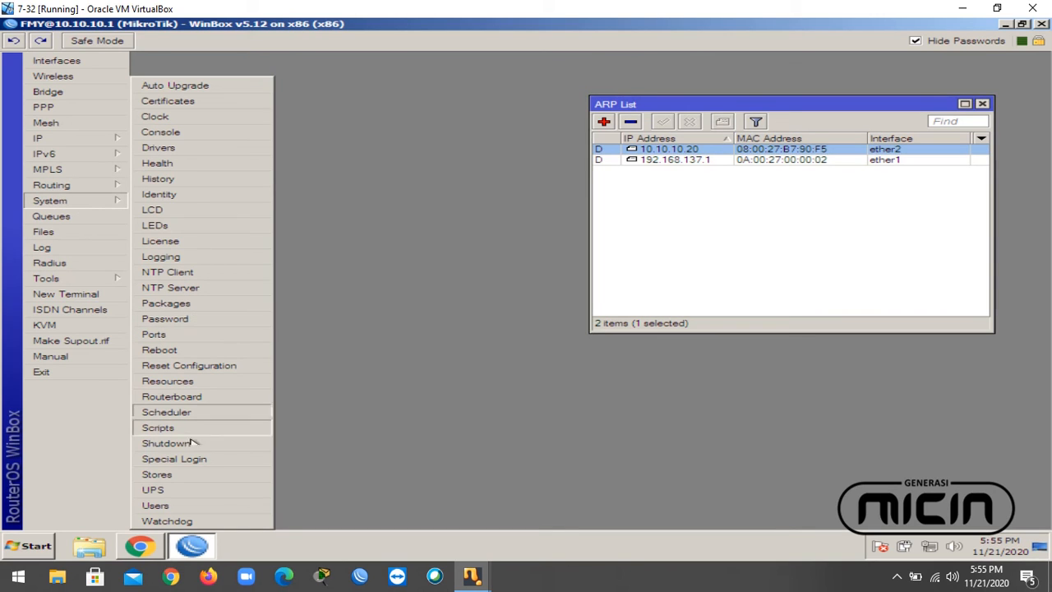
{"action": "left_click", "coordinate": [156, 507]}
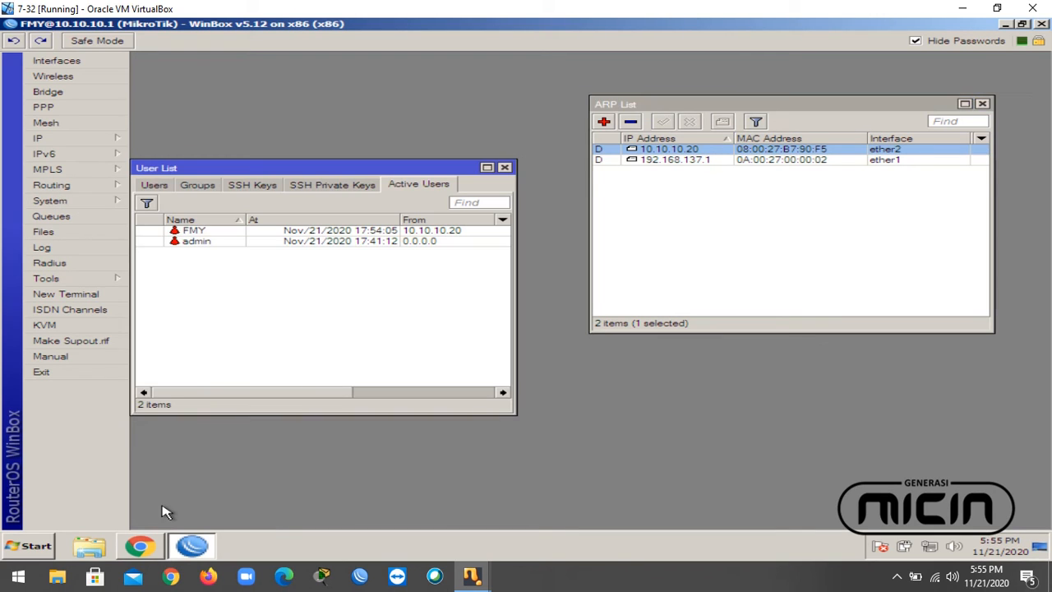
{"action": "double_click", "coordinate": [229, 237]}
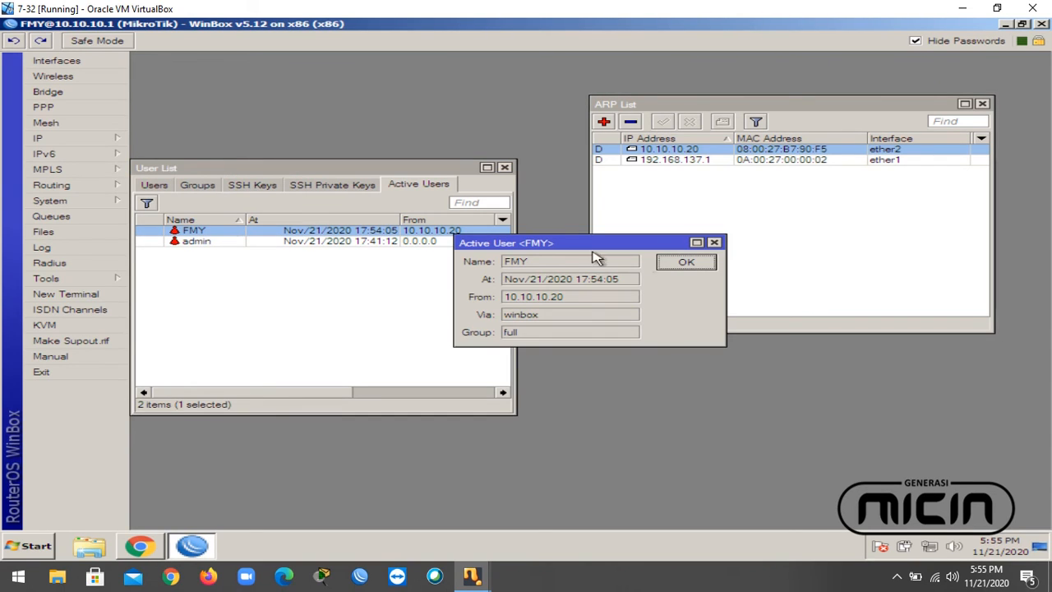
{"action": "left_click", "coordinate": [697, 263]}
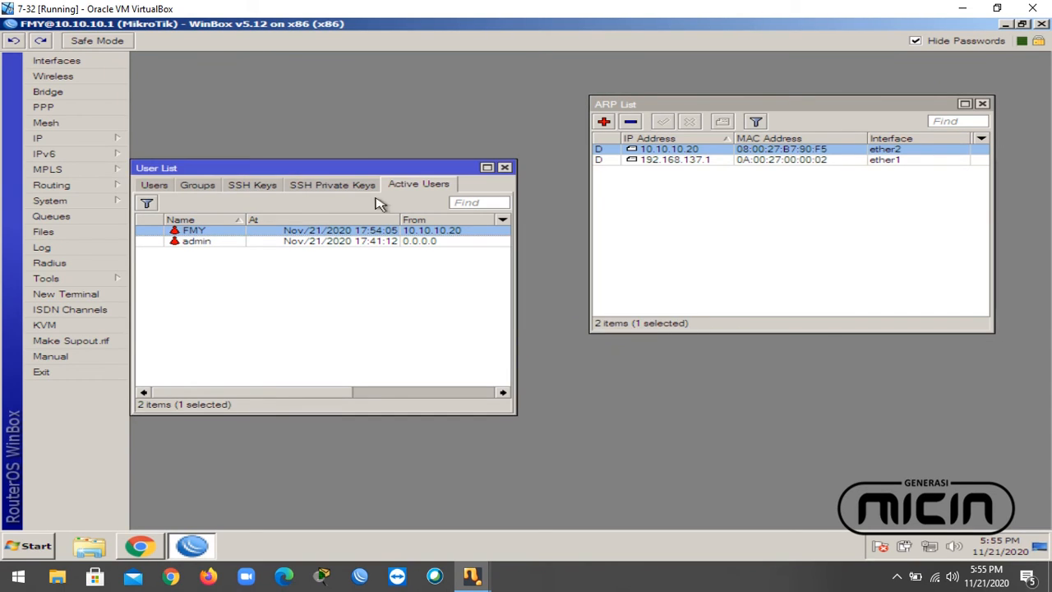
Open the FMY user's settings from the router's user list and enter 10.10.10.20 as the allowed address
{"action": "left_click", "coordinate": [155, 186]}
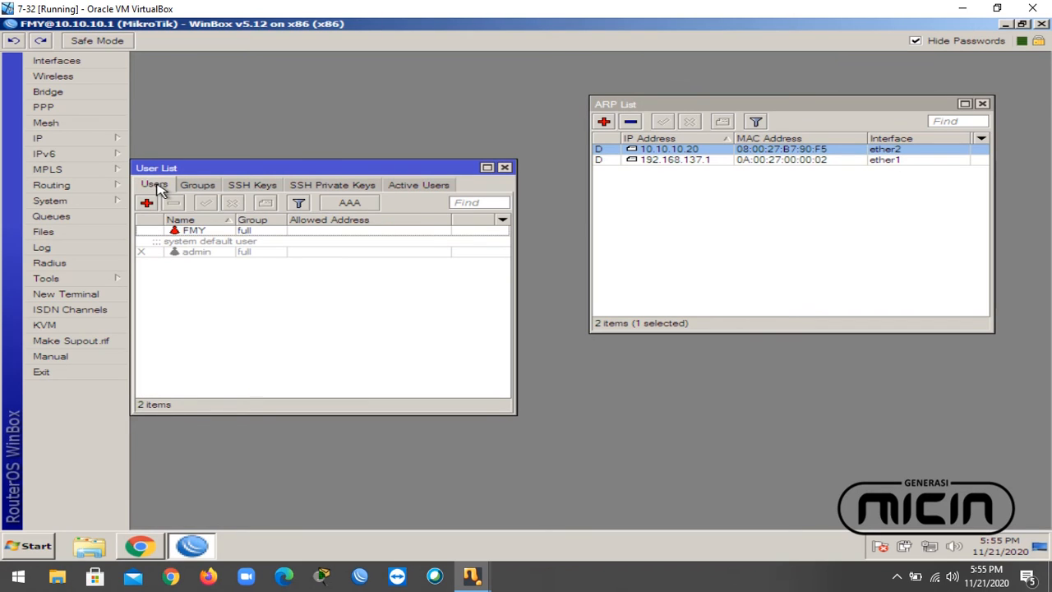
{"action": "left_click", "coordinate": [206, 234]}
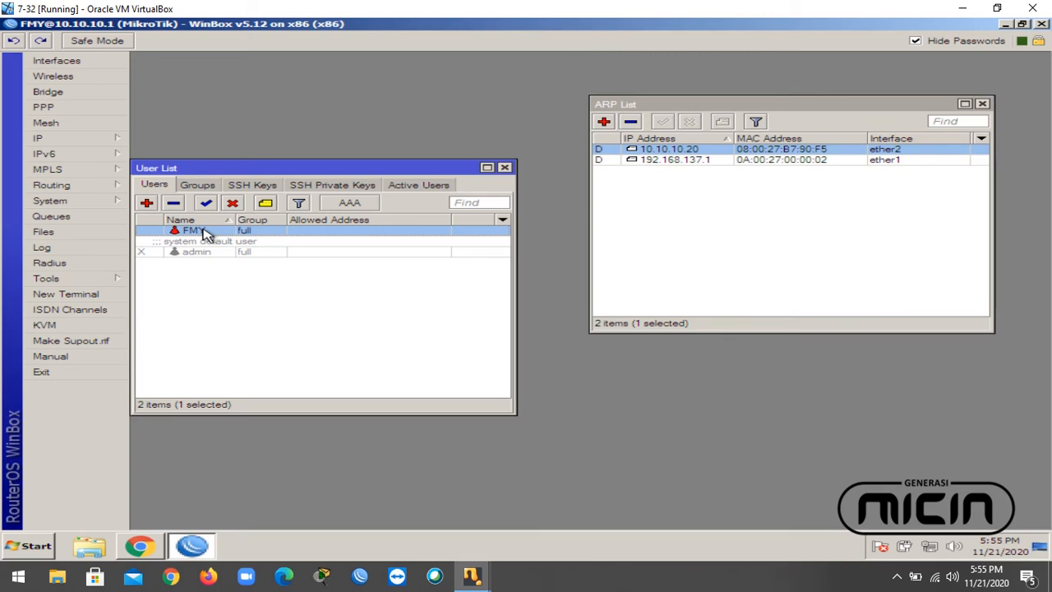
{"action": "double_click", "coordinate": [206, 233]}
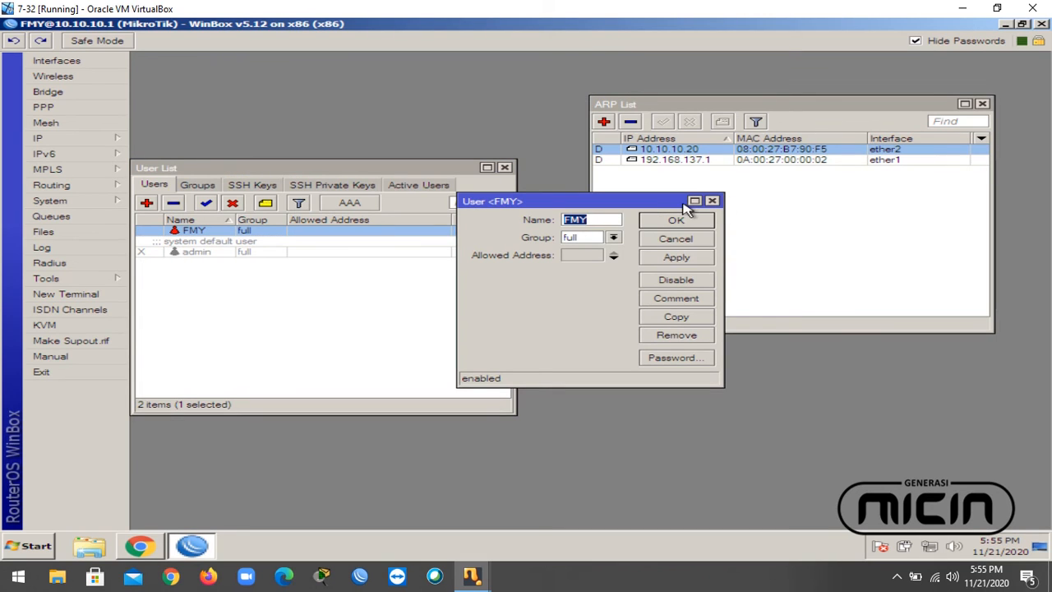
{"action": "left_click_drag", "start_coordinate": [630, 203], "coordinate": [535, 251]}
{"action": "left_click", "coordinate": [489, 304]}
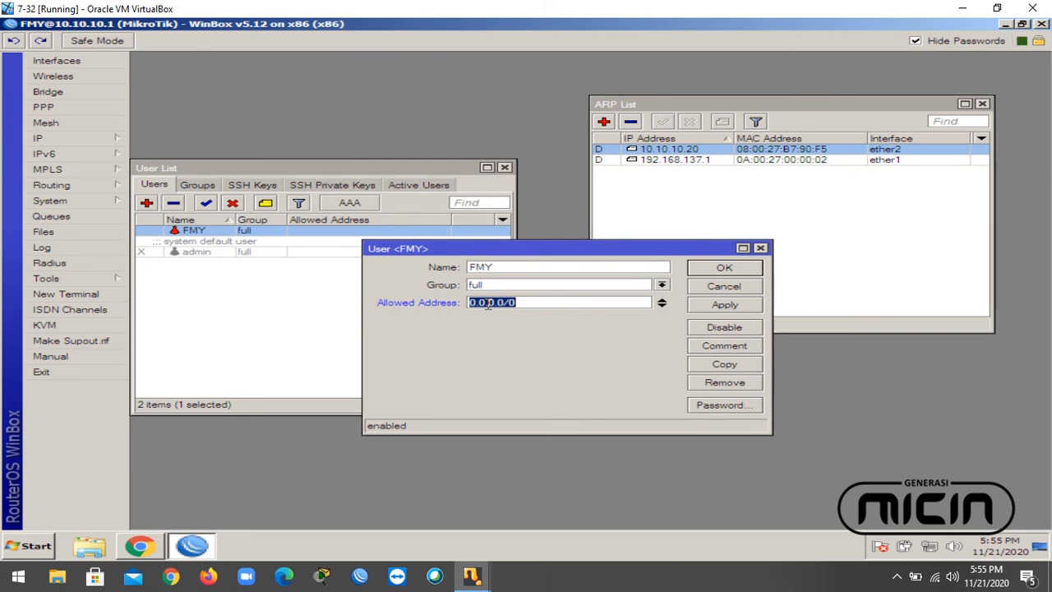
{"action": "type", "text": "10.10.10.20"}
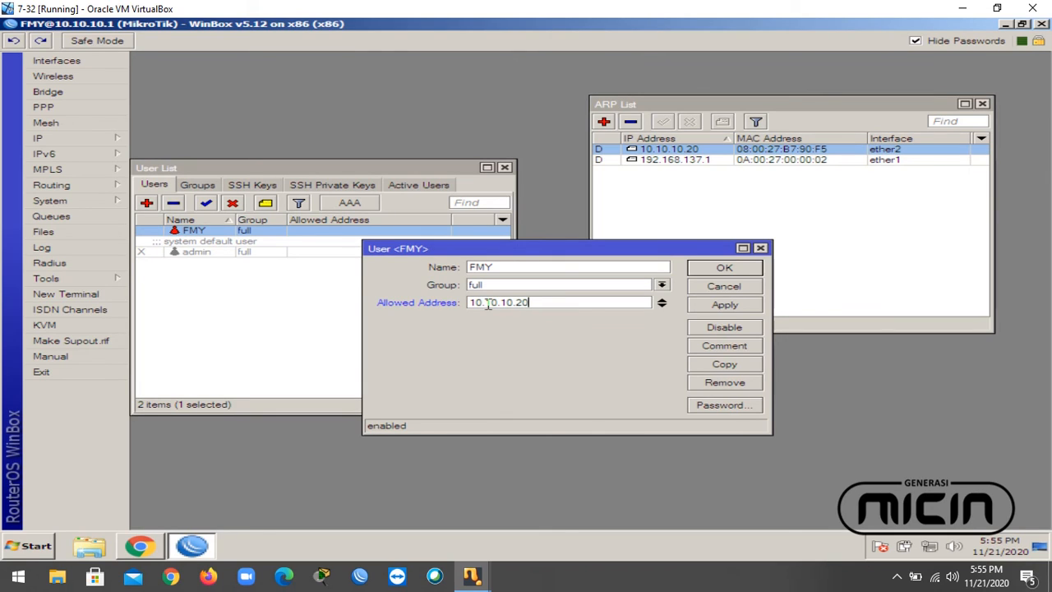
Try a /24 suffix on FMY's allowed address, clear the address, and discard the changes to the user
{"action": "type", "text": "/24"}
{"action": "key", "text": "BackSpace"}
{"action": "key", "text": "BackSpace"}
{"action": "key", "text": "BackSpace"}
{"action": "double_click", "coordinate": [530, 301]}
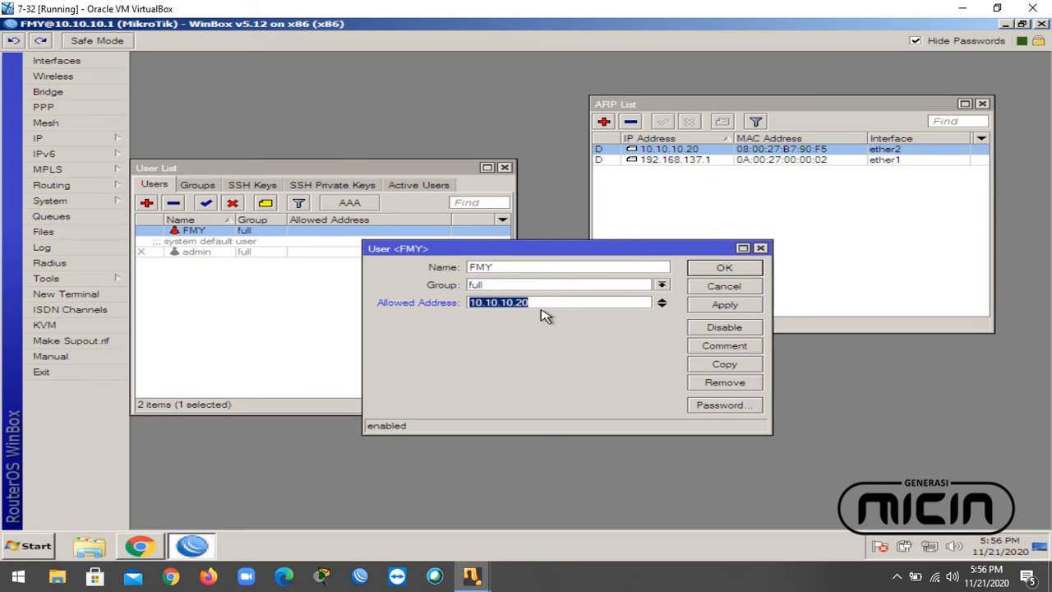
{"action": "left_click", "coordinate": [662, 304]}
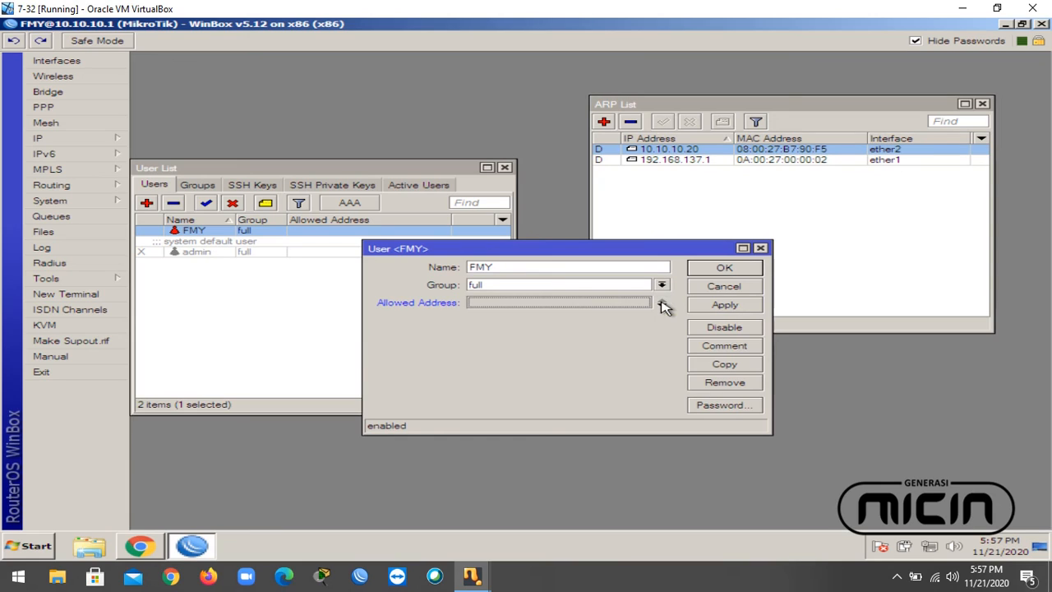
{"action": "left_click", "coordinate": [736, 288]}
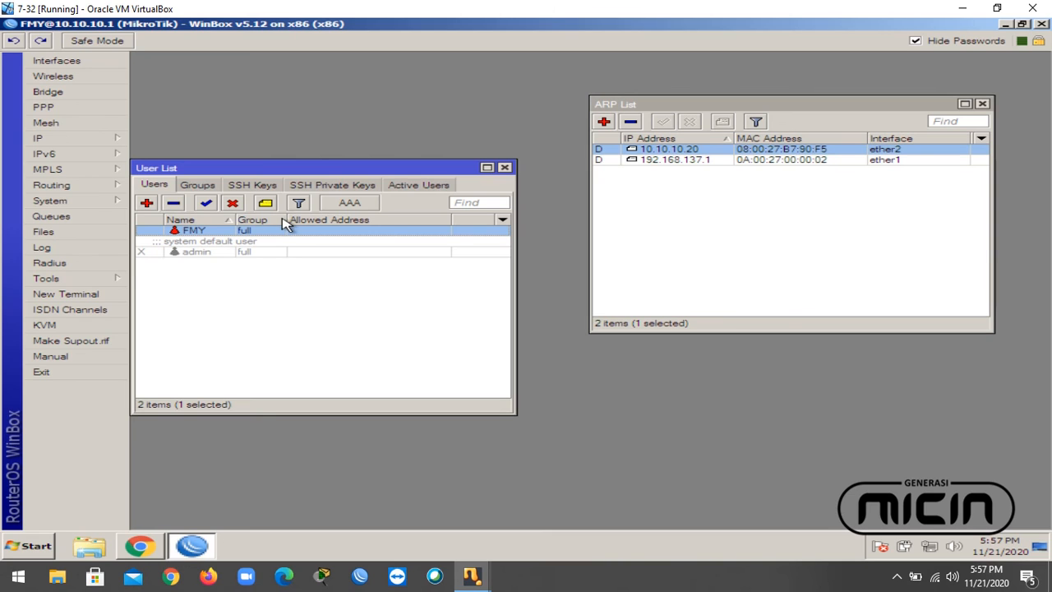
Set the router's identity to RB01 and check the name at the prompt of a new terminal
{"action": "left_click", "coordinate": [86, 296]}
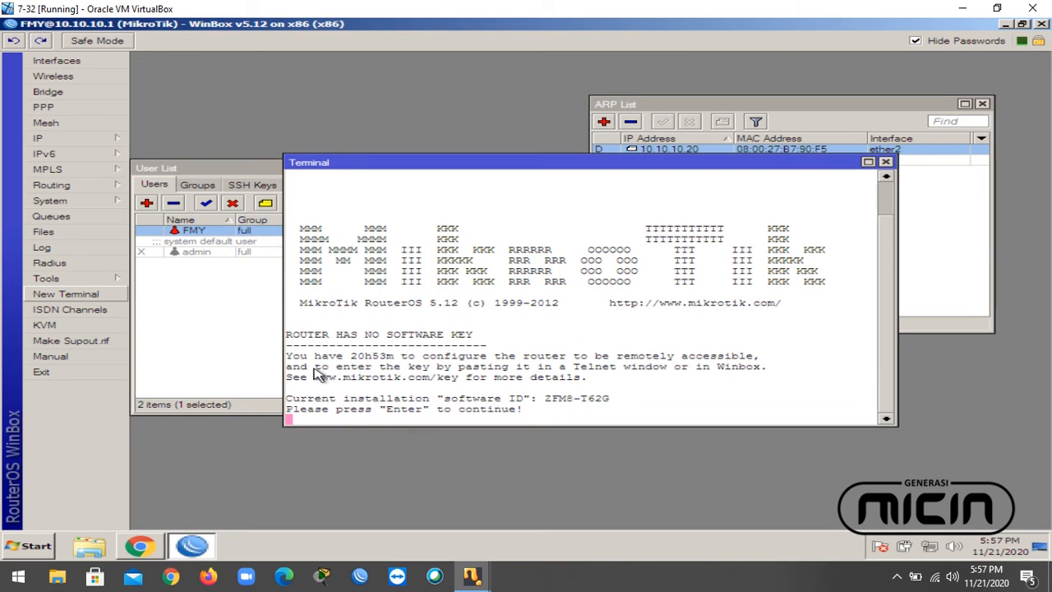
{"action": "key", "text": "Return"}
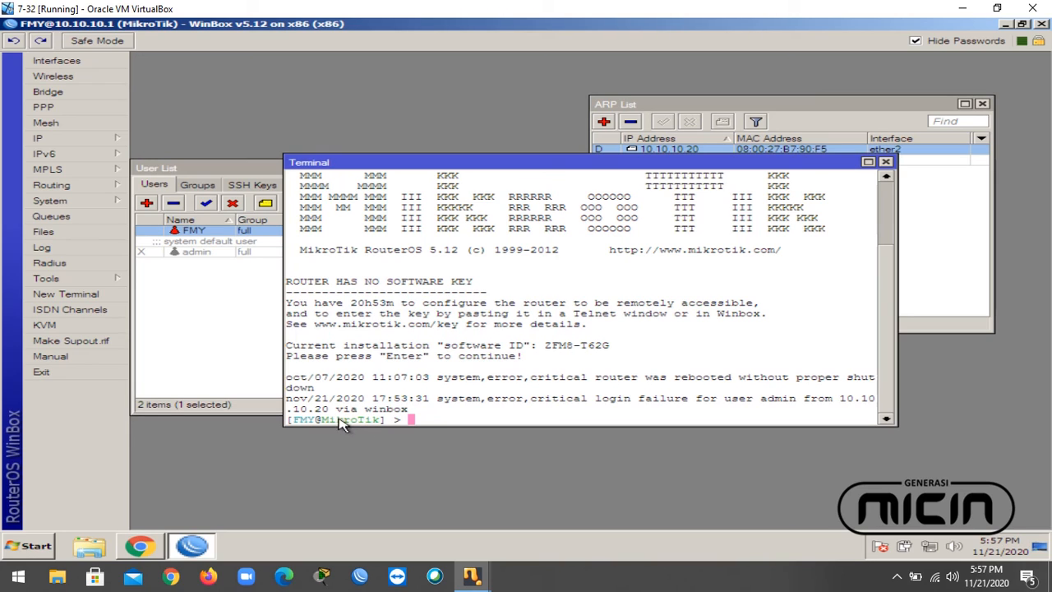
{"action": "left_click", "coordinate": [73, 203]}
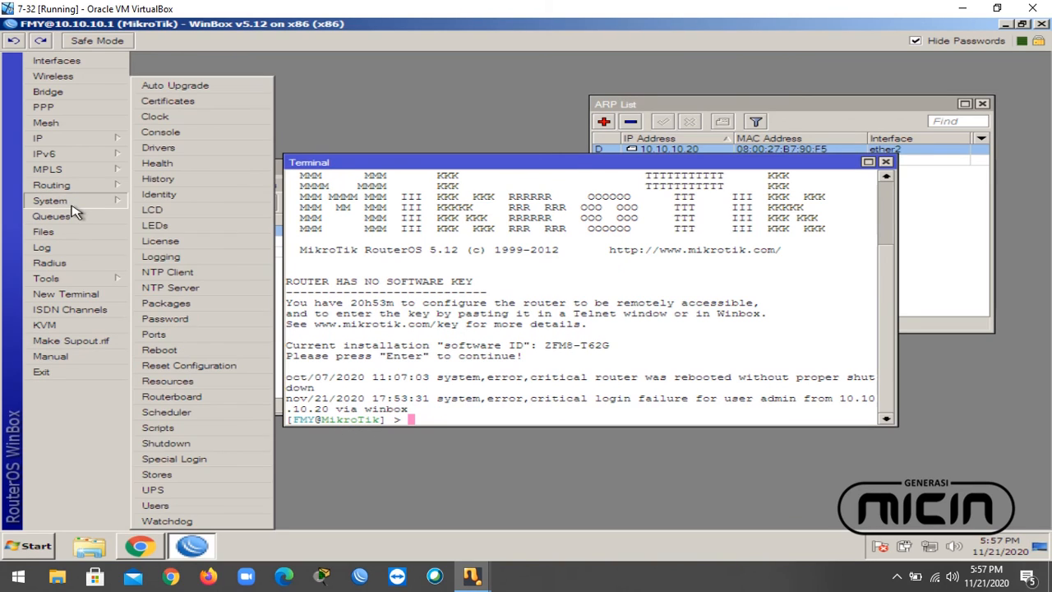
{"action": "left_click", "coordinate": [159, 195]}
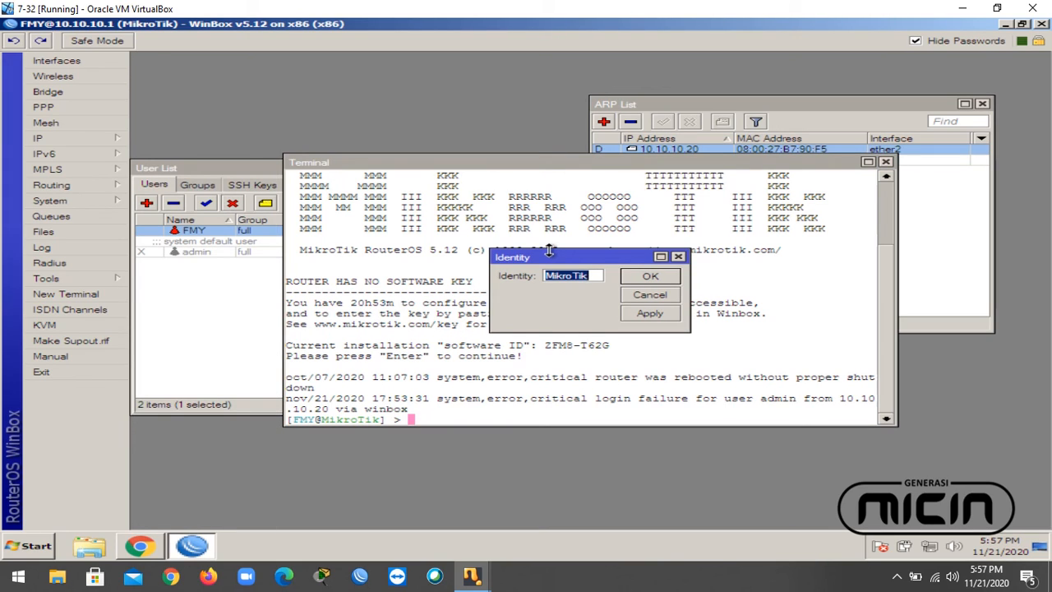
{"action": "type", "text": "RB01"}
{"action": "key", "text": "Return"}
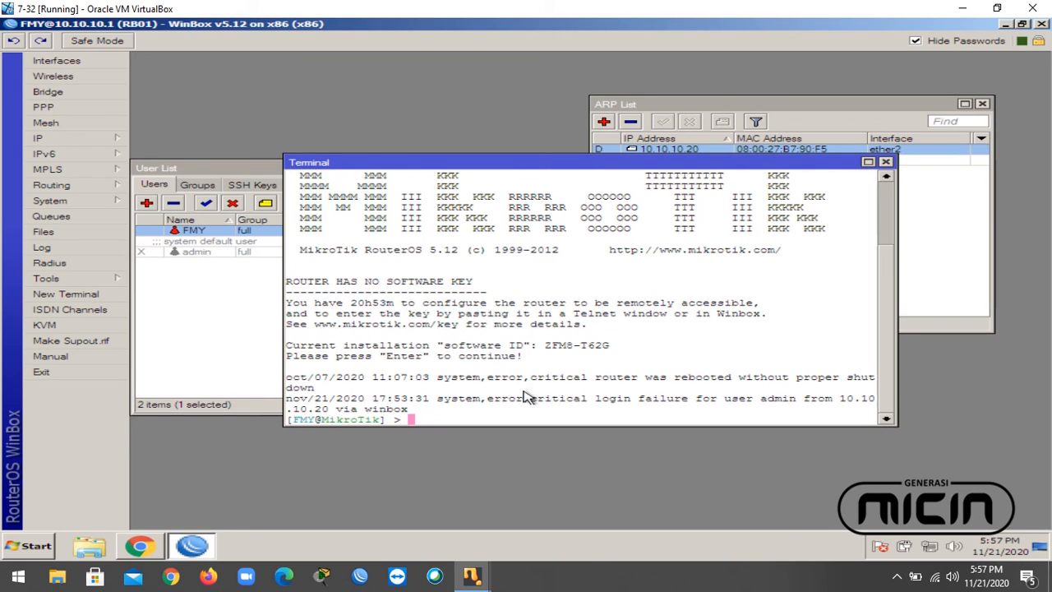
{"action": "key", "text": "Return"}
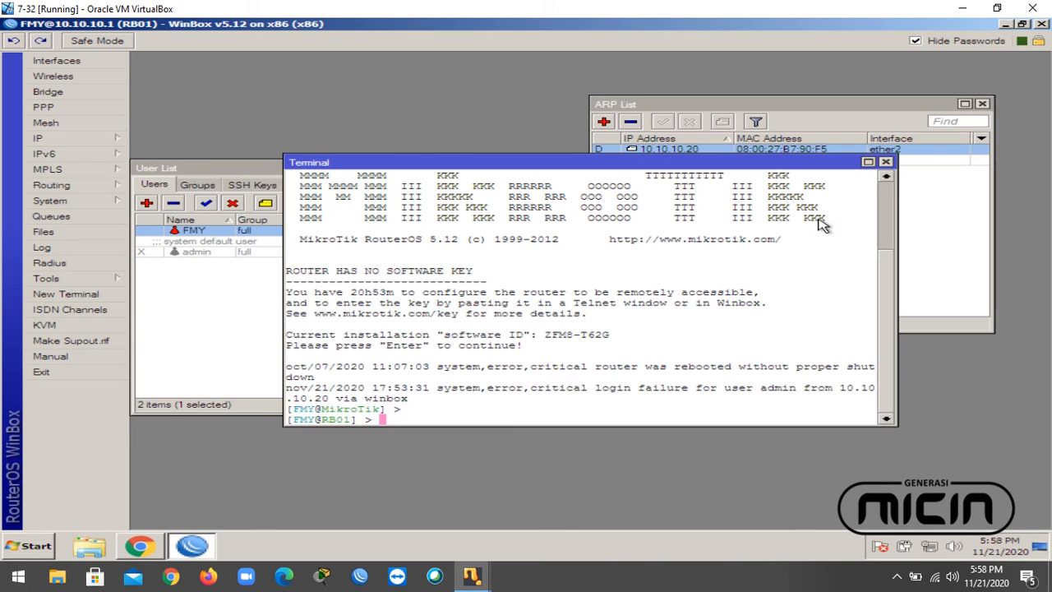
Close the terminal, User List and ARP List windows, and exit the WinBox session while keeping the virtual machine running
{"action": "left_click", "coordinate": [885, 162]}
{"action": "key", "text": "Escape"}
{"action": "key", "text": "Escape"}
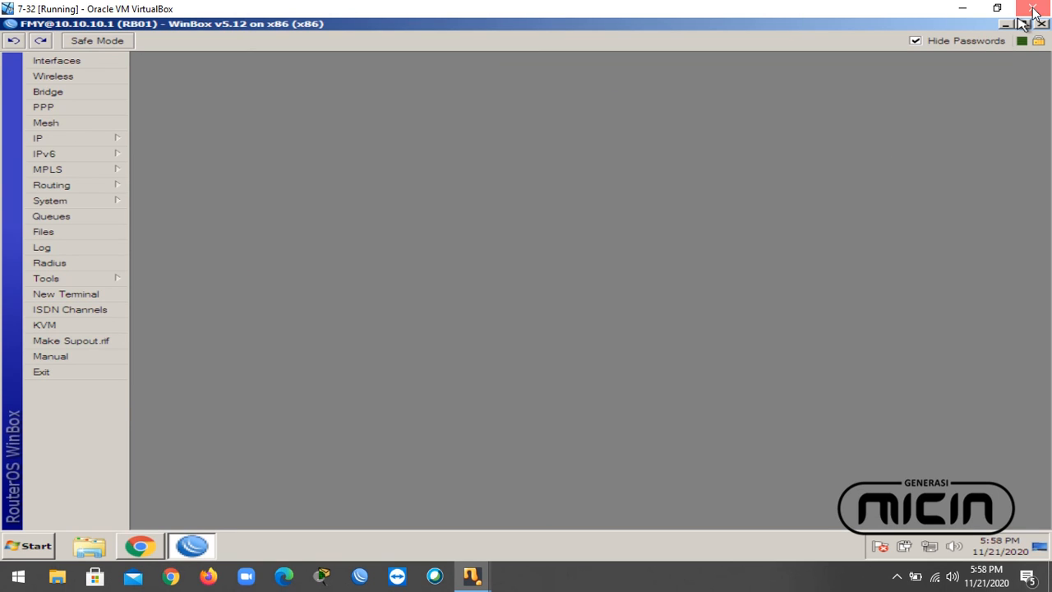
{"action": "left_click", "coordinate": [1034, 9]}
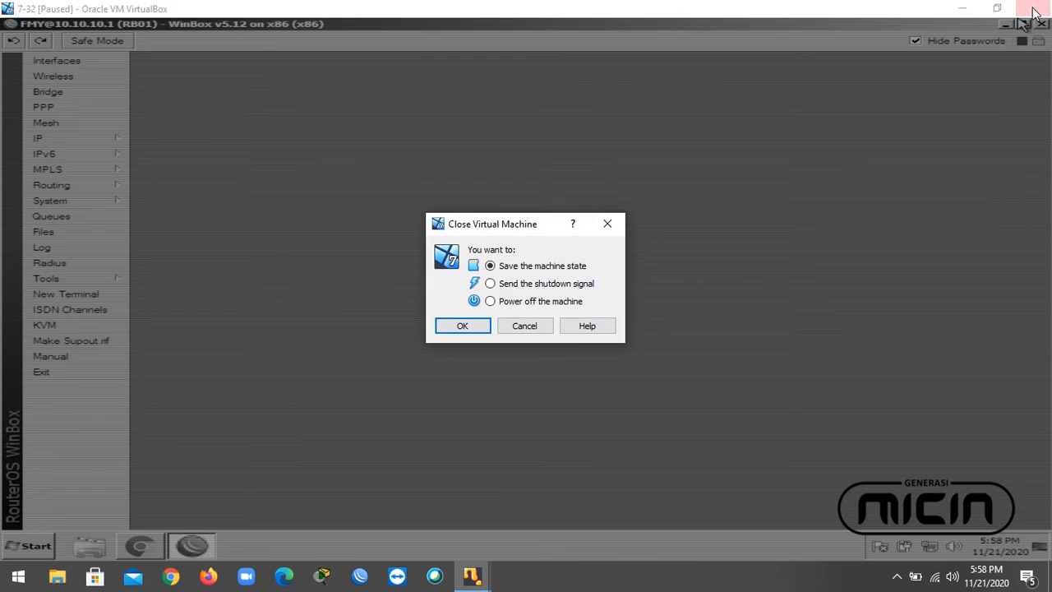
{"action": "left_click", "coordinate": [542, 324]}
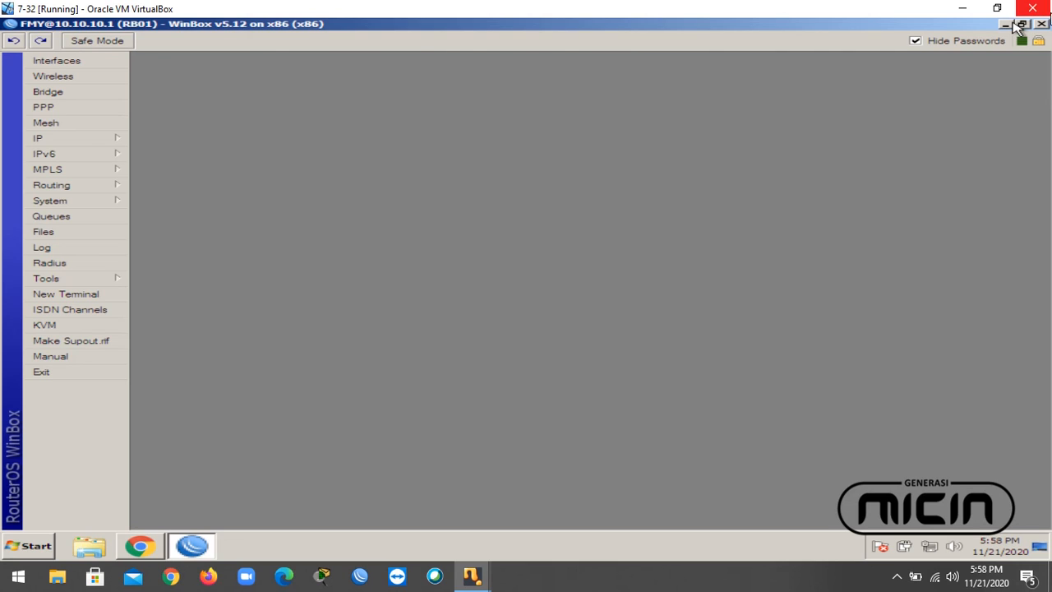
{"action": "left_click", "coordinate": [1041, 25]}
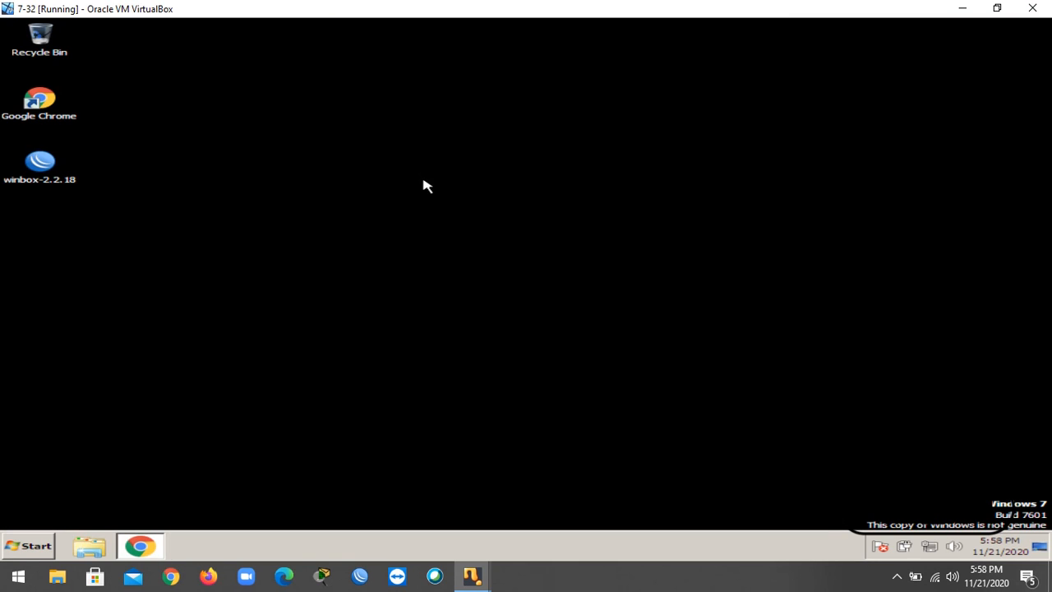
Start the WinBox loader from the desktop and pick the discovered RB01 router at 10.10.10.1
{"action": "left_click", "coordinate": [136, 252]}
{"action": "left_click", "coordinate": [41, 168]}
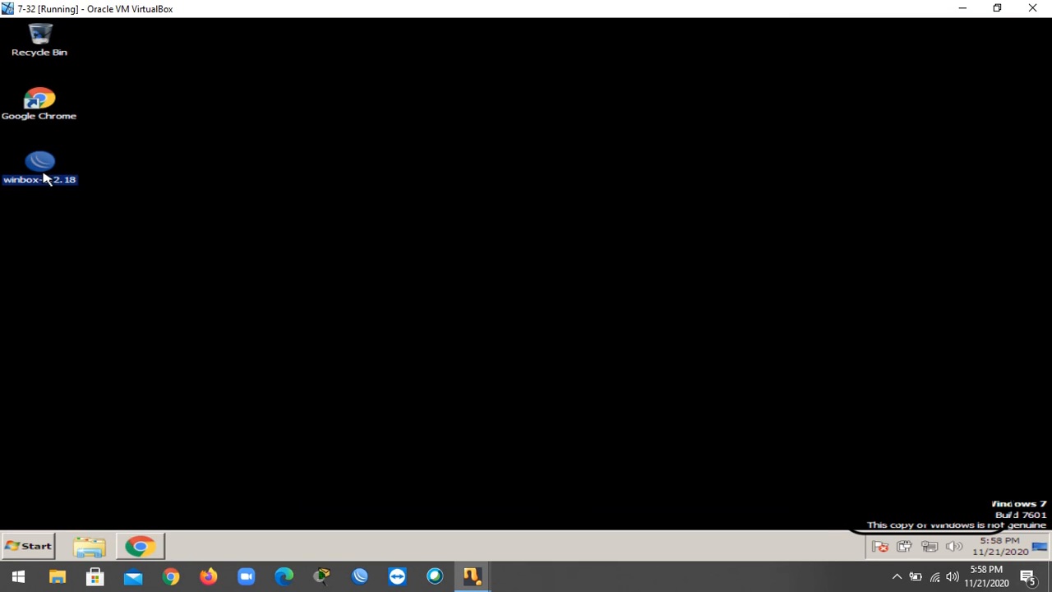
{"action": "double_click", "coordinate": [42, 178]}
{"action": "key", "text": "Return"}
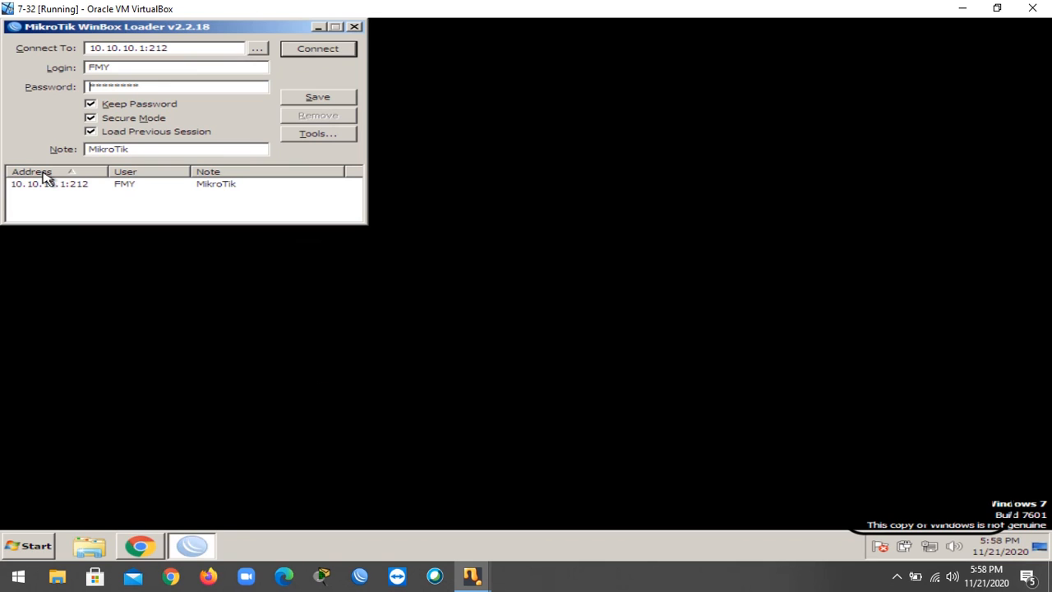
{"action": "left_click", "coordinate": [259, 52]}
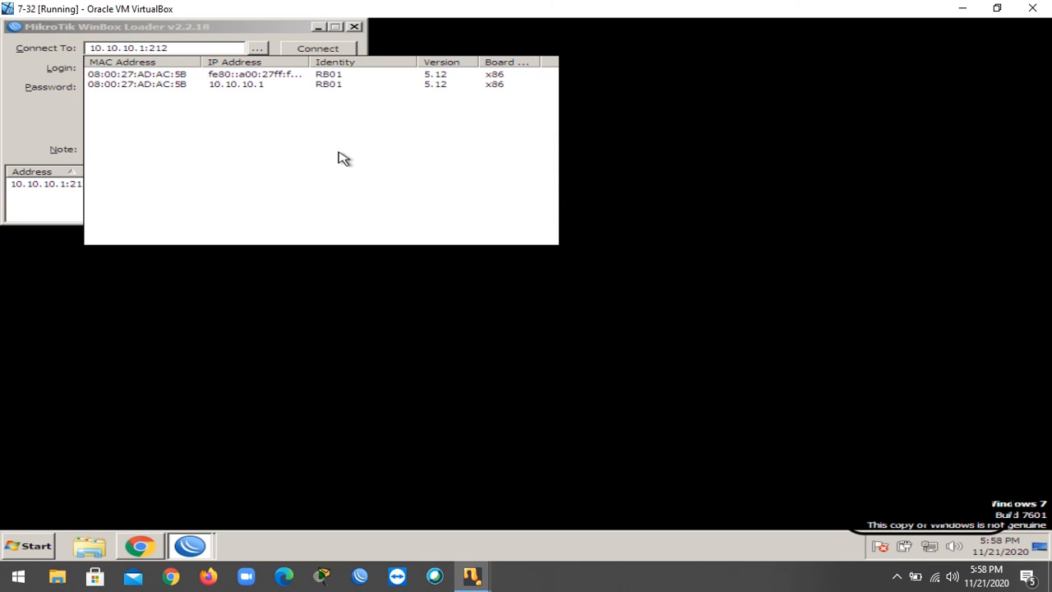
{"action": "left_click", "coordinate": [246, 91]}
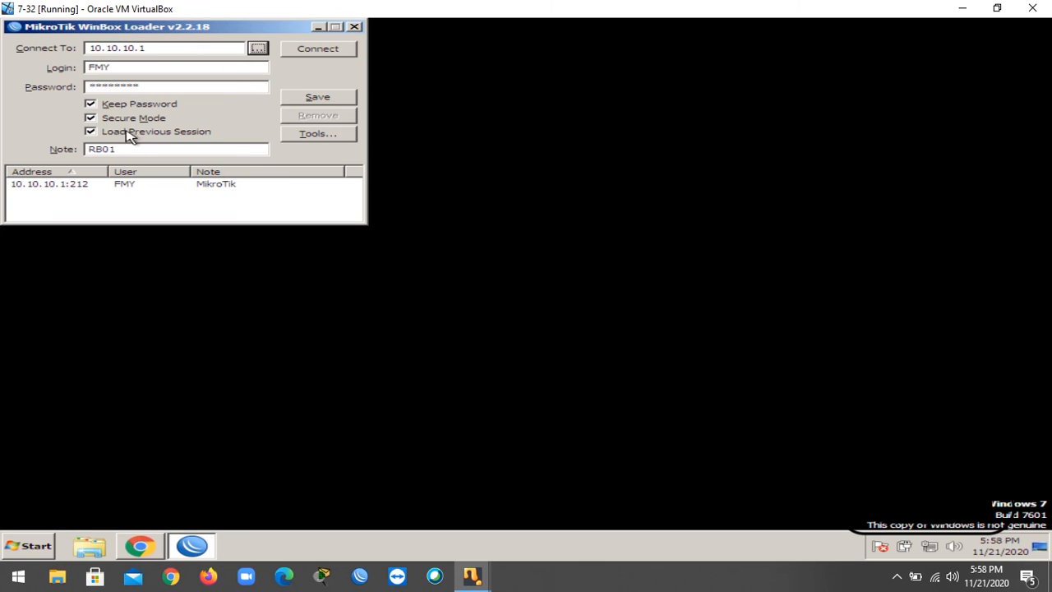
Connect with the saved FMY entry for 10.10.10.1:212 and dismiss the RouterOS welcome notice
{"action": "left_click", "coordinate": [72, 186]}
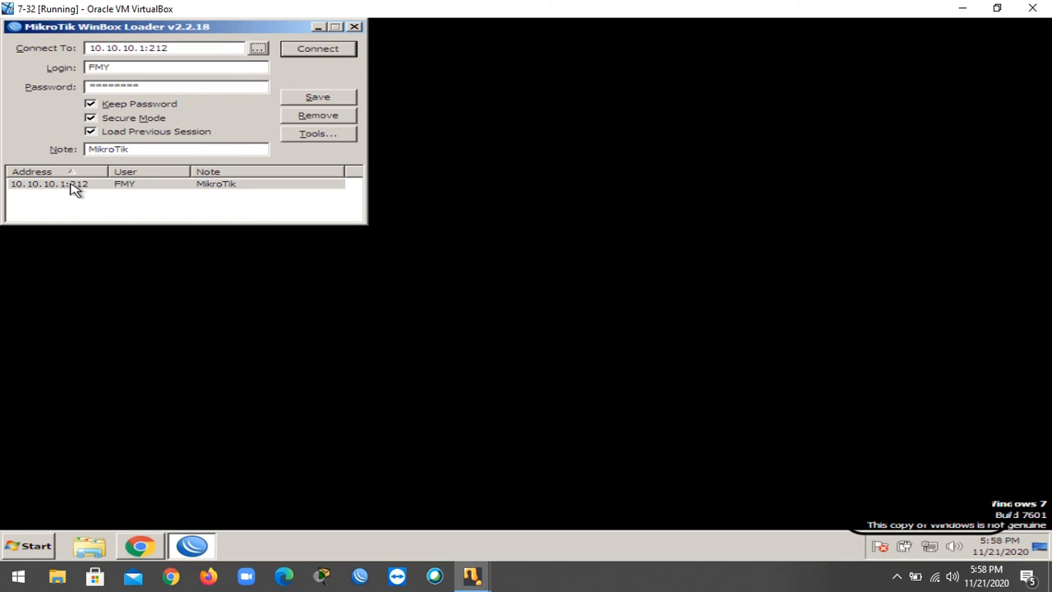
{"action": "left_click", "coordinate": [318, 51]}
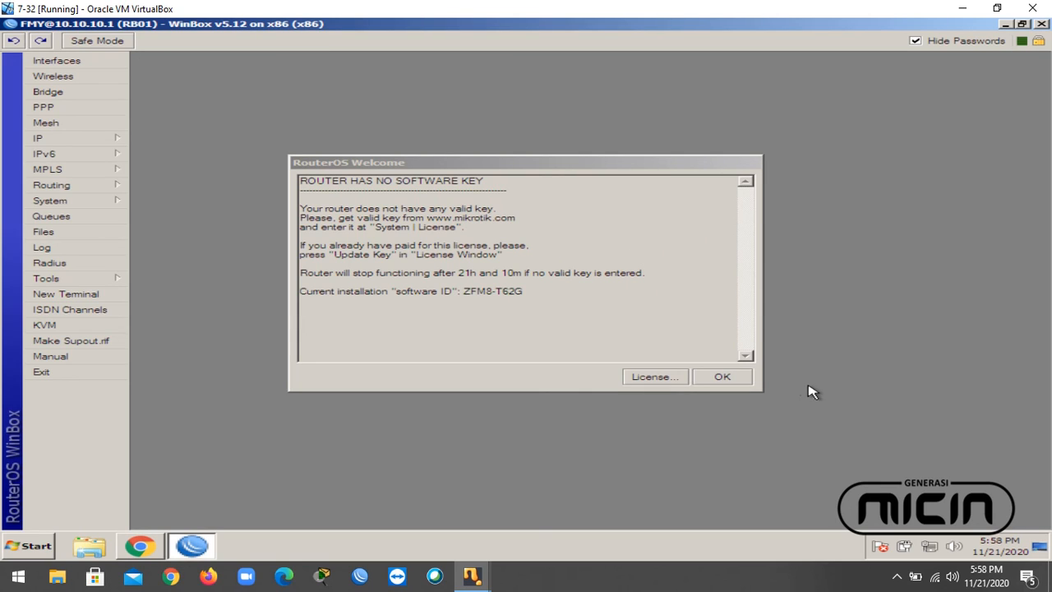
{"action": "left_click", "coordinate": [721, 377]}
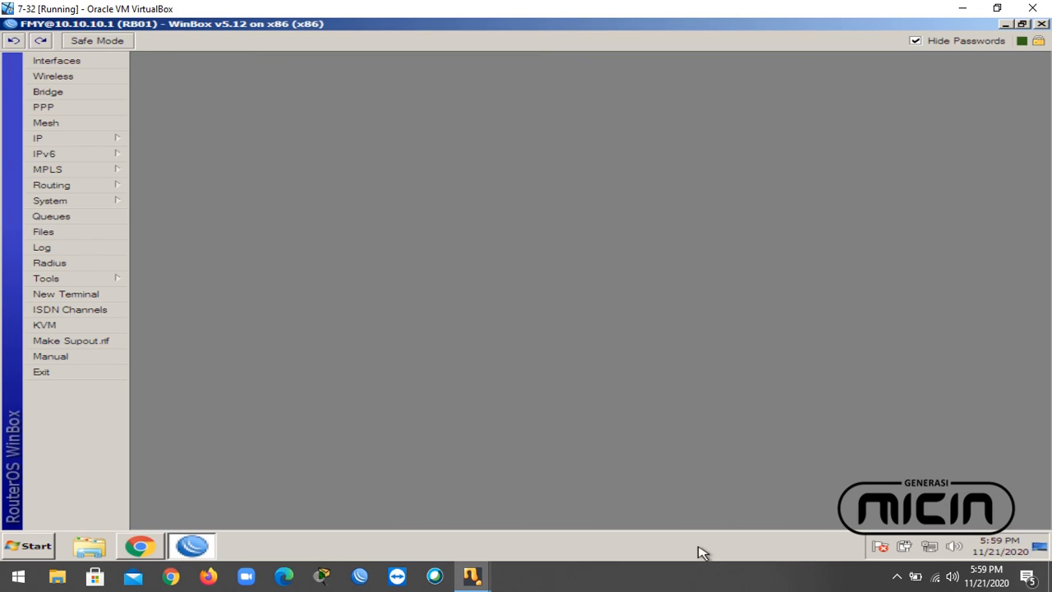
{"action": "left_click", "coordinate": [668, 583]}
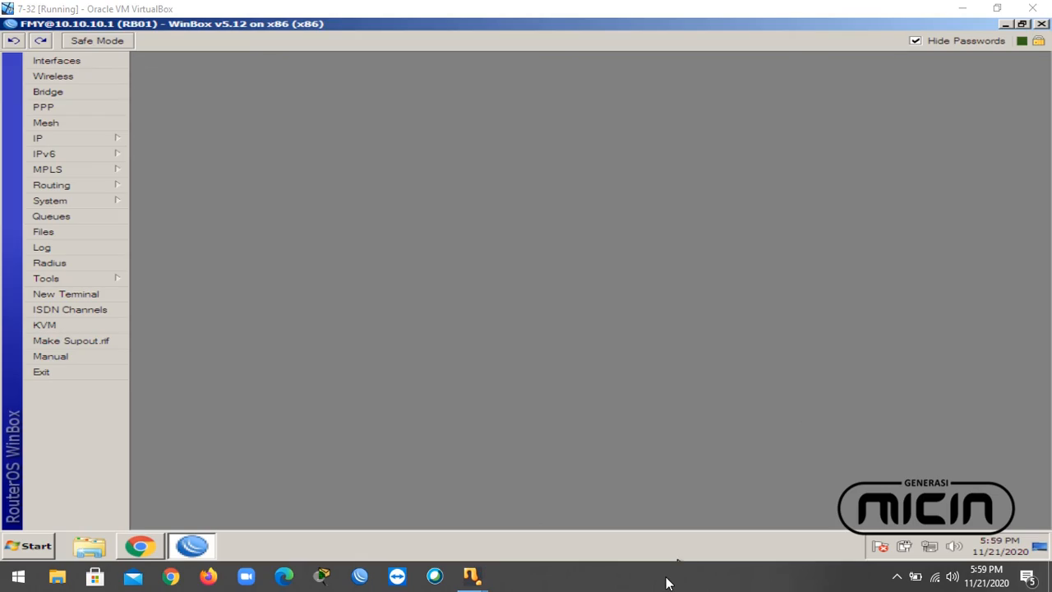